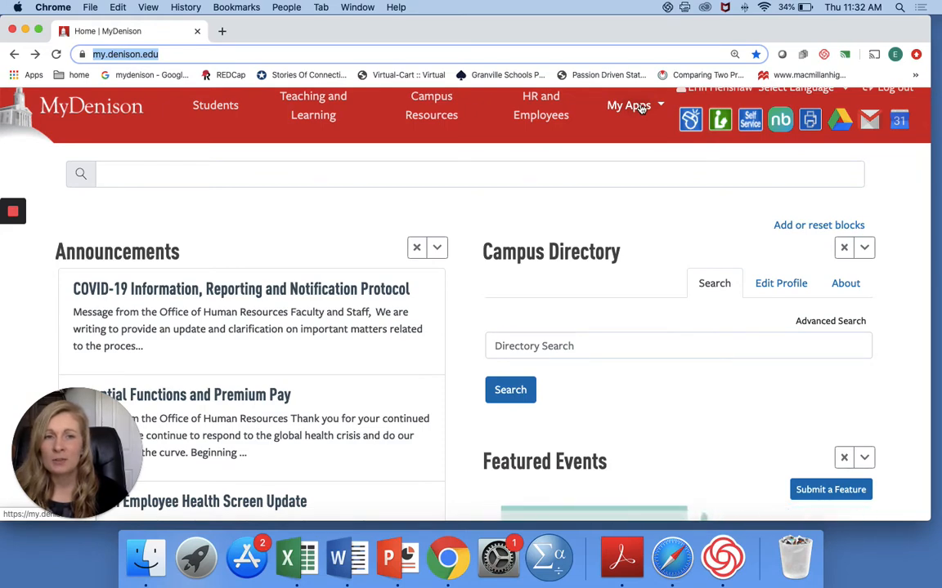
Step: Open the Qualtrics Surveys page from the MyDenison list of apps
{"action": "left_click", "coordinate": [642, 109]}
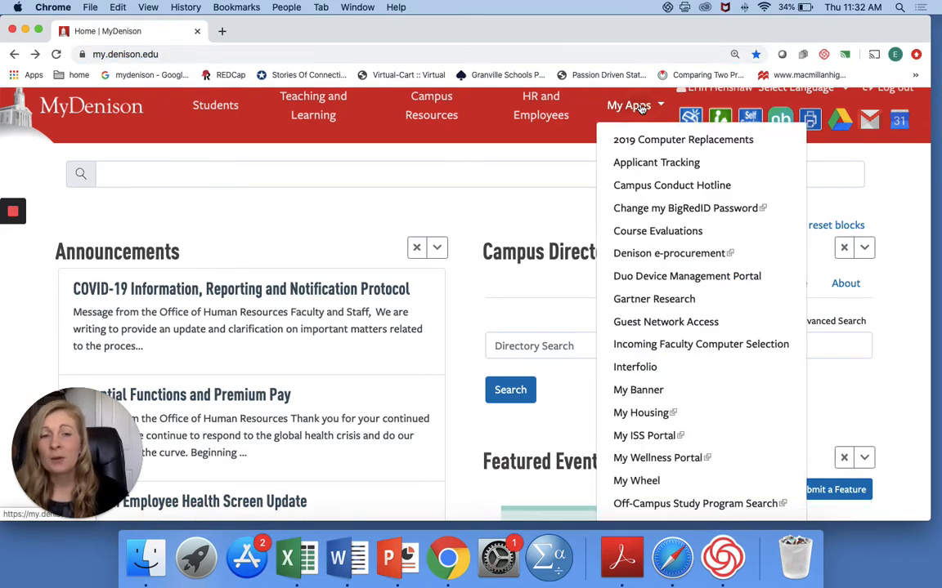
{"action": "scroll", "coordinate": [679, 394], "scroll_direction": "down", "scroll_amount": 5}
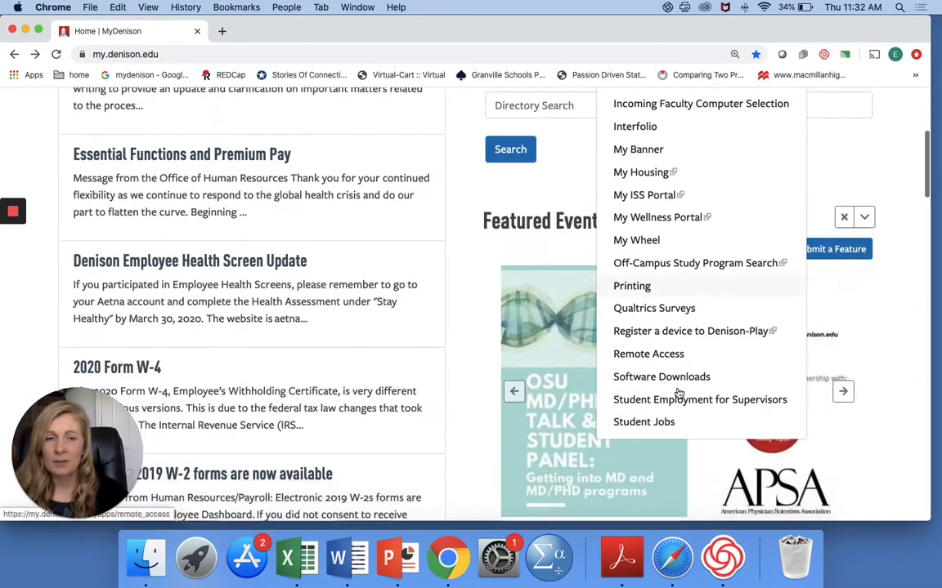
{"action": "scroll", "coordinate": [678, 394], "scroll_direction": "down", "scroll_amount": 1}
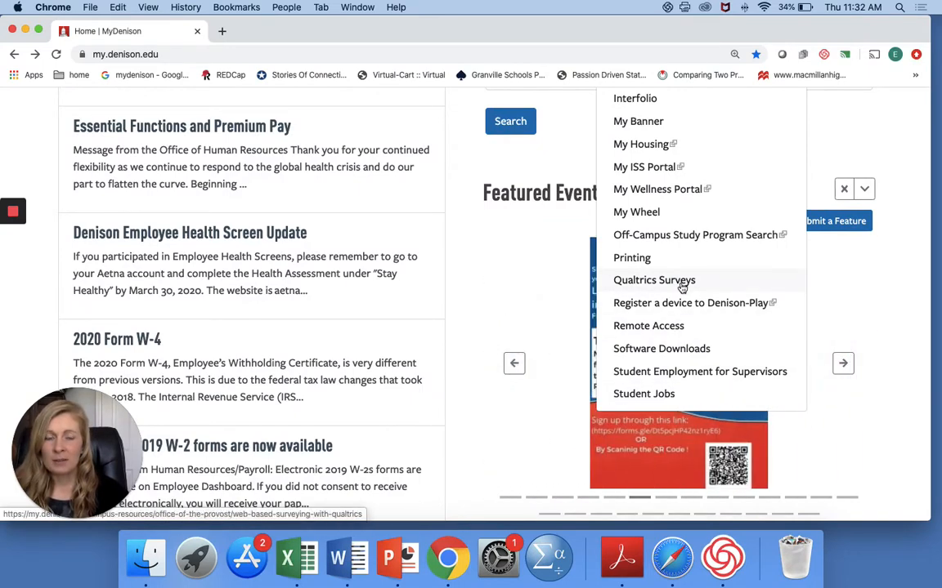
{"action": "left_click", "coordinate": [682, 281]}
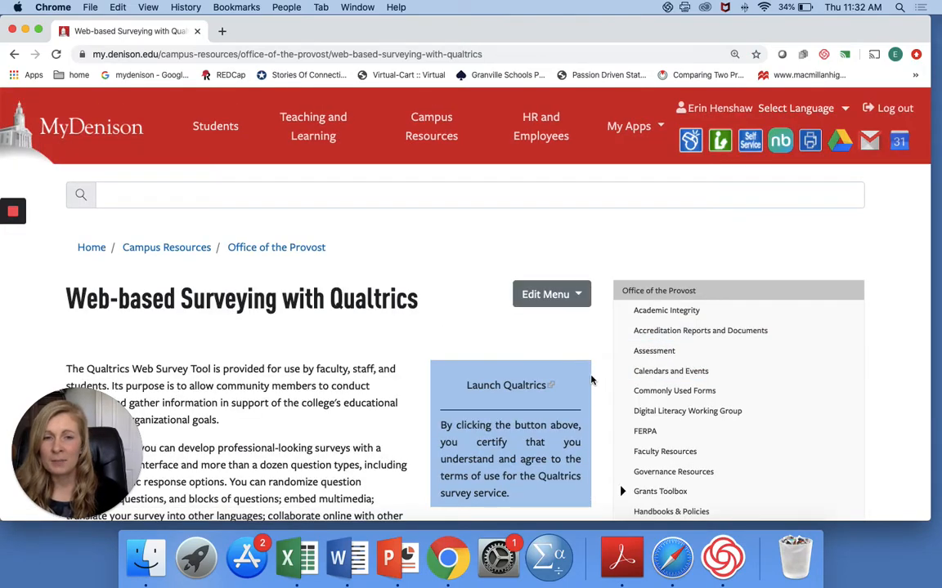
Step: Read the Qualtrics page's sections on IRB oversight and the survey creation steps for students and faculty
{"action": "scroll", "coordinate": [592, 380], "scroll_direction": "down", "scroll_amount": 5}
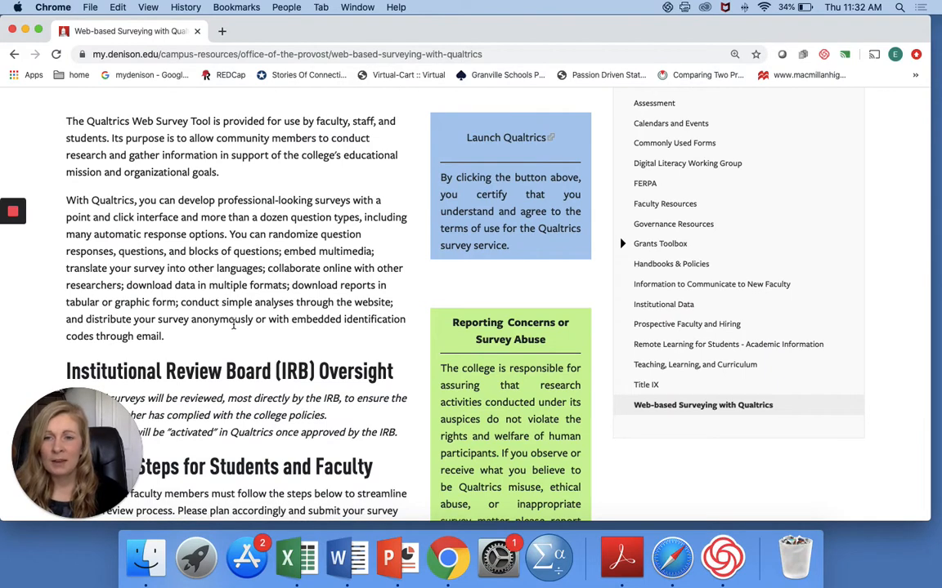
{"action": "scroll", "coordinate": [233, 324], "scroll_direction": "down", "scroll_amount": 3}
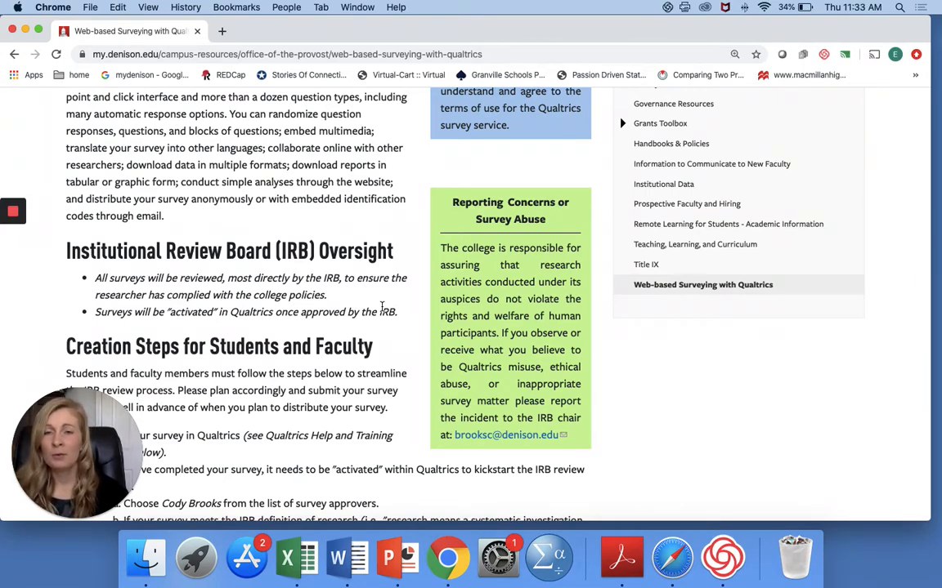
{"action": "scroll", "coordinate": [365, 319], "scroll_direction": "down", "scroll_amount": 3}
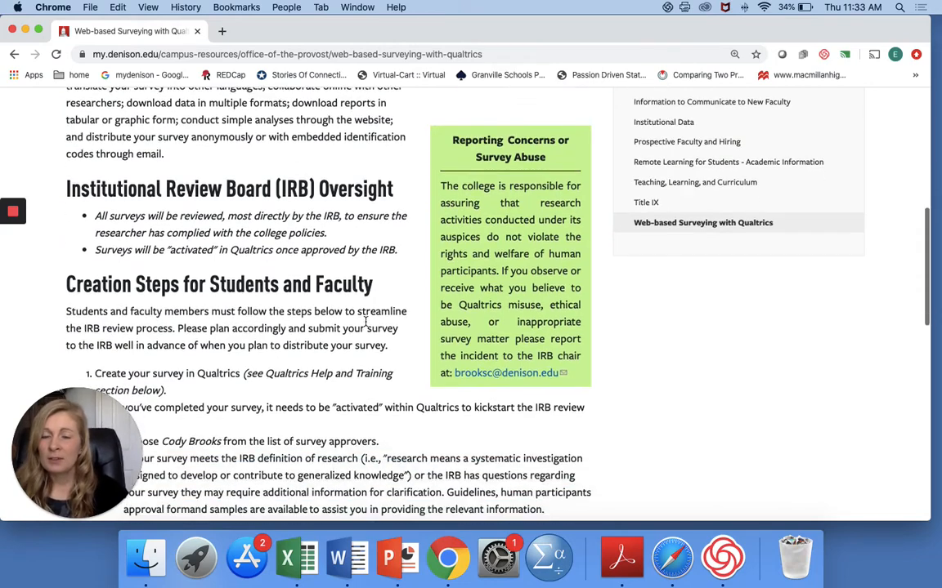
{"action": "scroll", "coordinate": [365, 322], "scroll_direction": "down", "scroll_amount": 3}
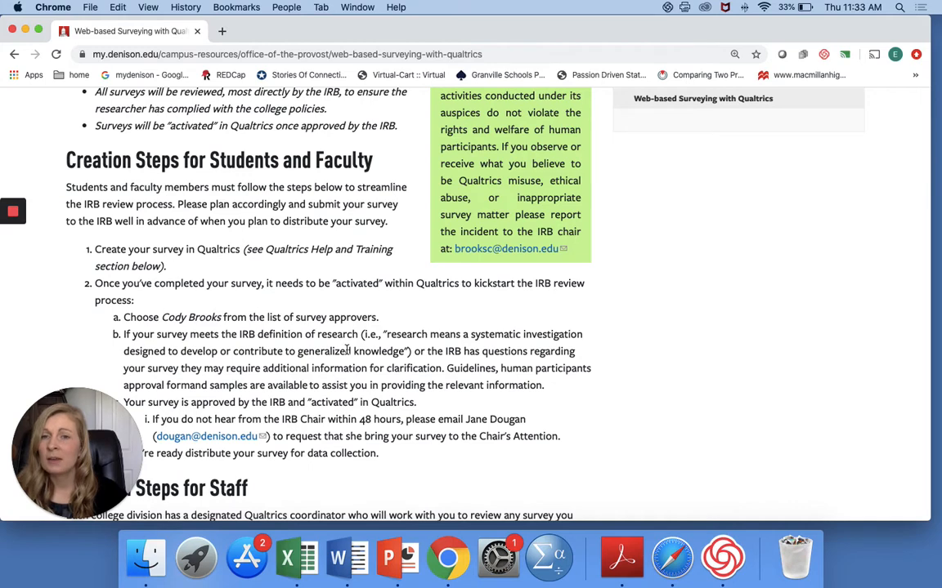
{"action": "scroll", "coordinate": [346, 352], "scroll_direction": "down", "scroll_amount": 1}
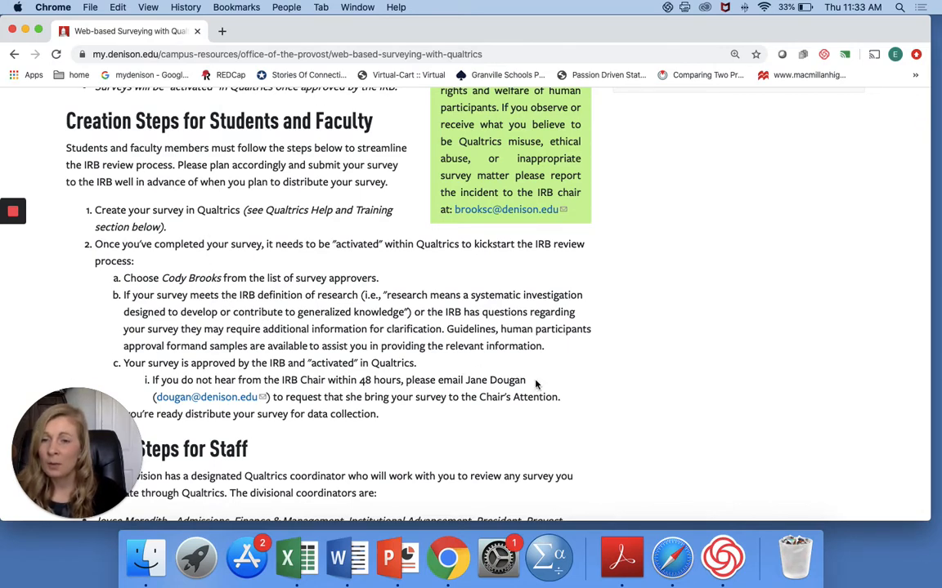
{"action": "scroll", "coordinate": [536, 385], "scroll_direction": "down", "scroll_amount": 1}
Step: Launch Qualtrics from the Web-based Surveying with Qualtrics page
{"action": "scroll", "coordinate": [535, 384], "scroll_direction": "up", "scroll_amount": 3}
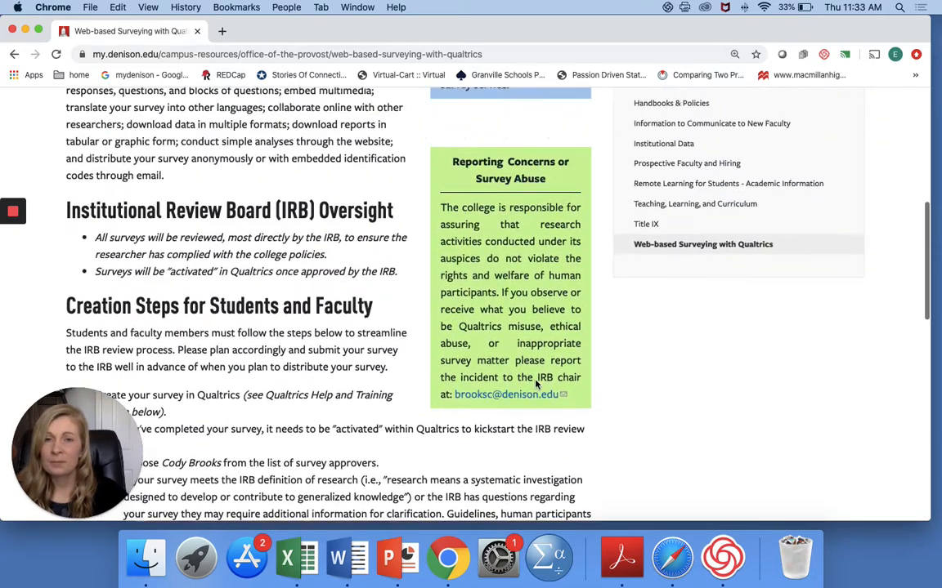
{"action": "scroll", "coordinate": [535, 384], "scroll_direction": "up", "scroll_amount": 4}
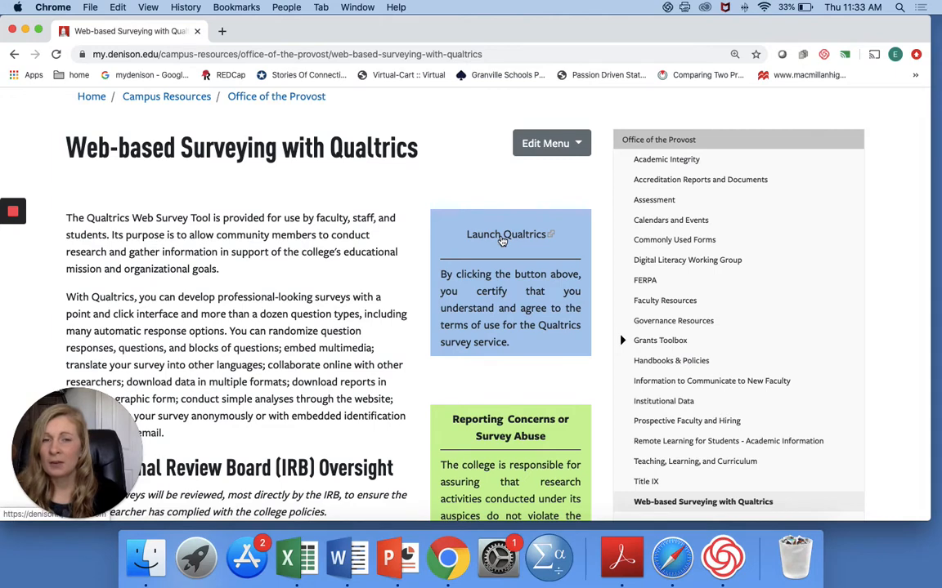
{"action": "left_click", "coordinate": [502, 237]}
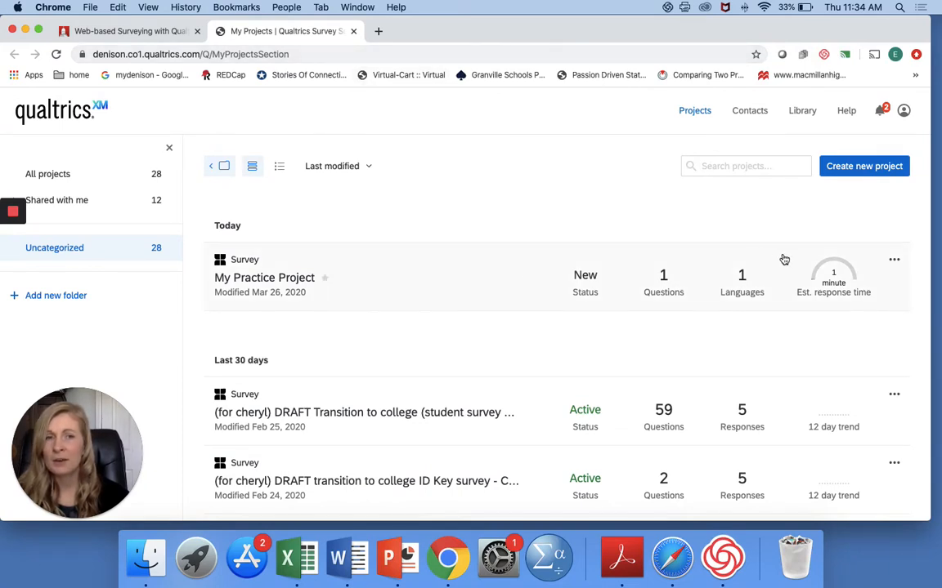
Step: Create a new survey project of your own, starting from a blank project with the default name
{"action": "left_click", "coordinate": [887, 168]}
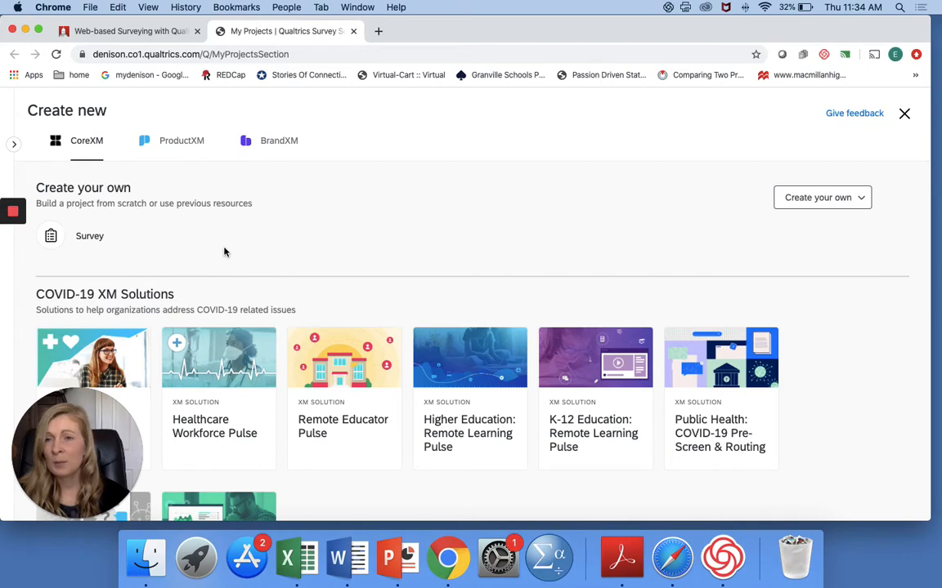
{"action": "left_click", "coordinate": [54, 239]}
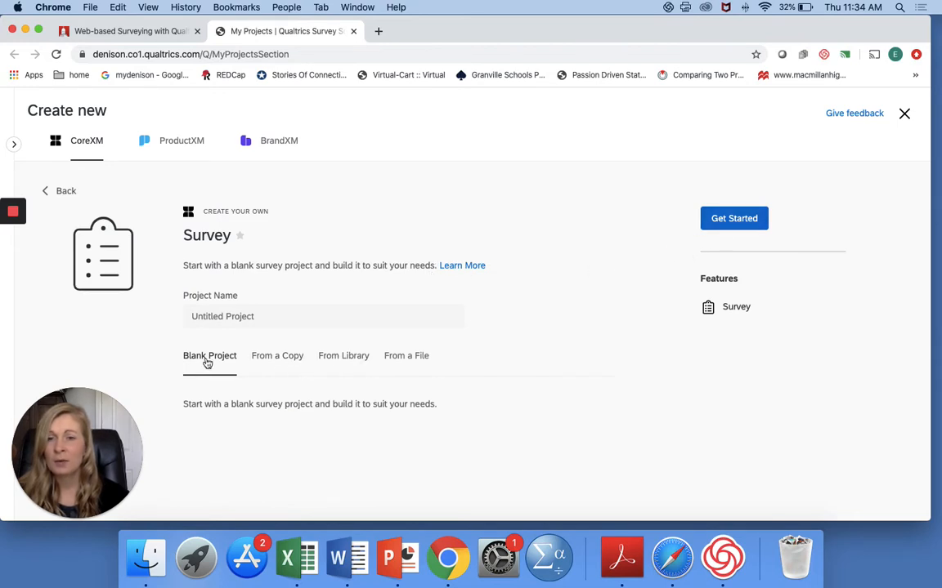
{"action": "left_click", "coordinate": [738, 219]}
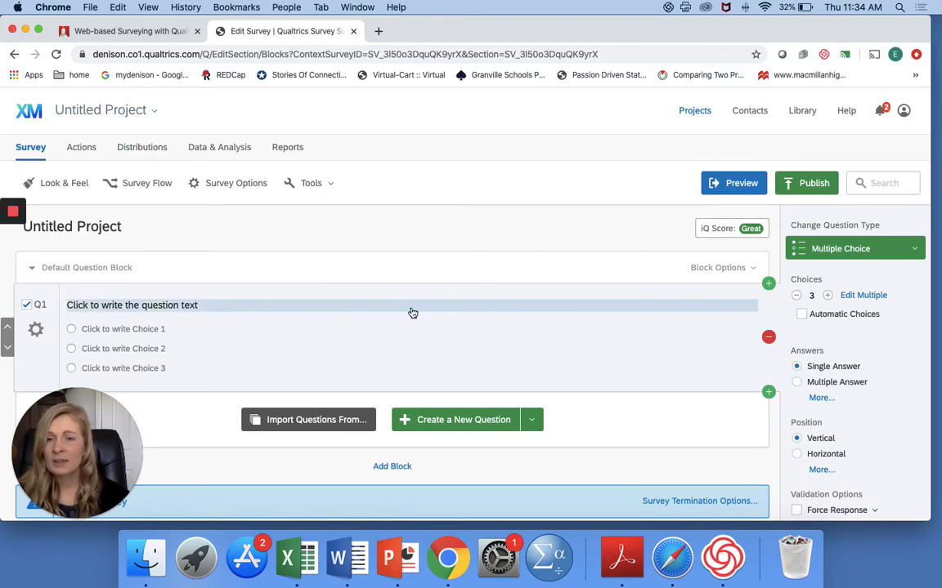
Step: Rename the survey to "My Practice Project" in the survey editor
{"action": "scroll", "coordinate": [413, 314], "scroll_direction": "down", "scroll_amount": 3}
{"action": "scroll", "coordinate": [413, 314], "scroll_direction": "up", "scroll_amount": 3}
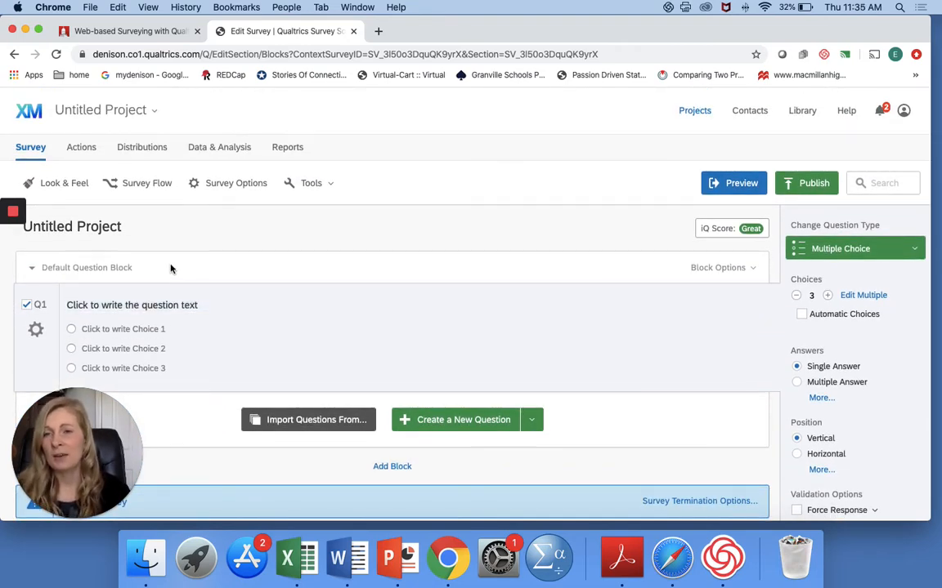
{"action": "left_click", "coordinate": [112, 227]}
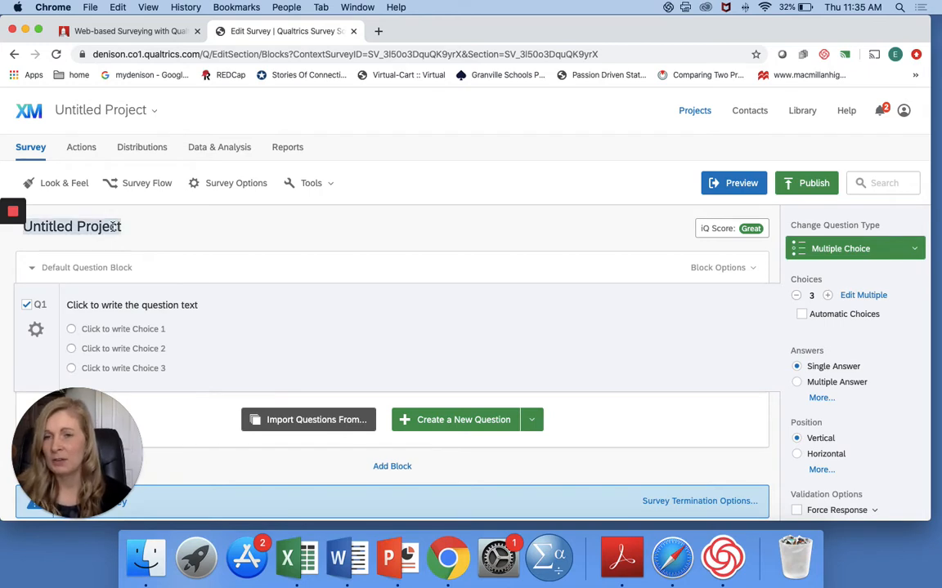
{"action": "left_click", "coordinate": [113, 227]}
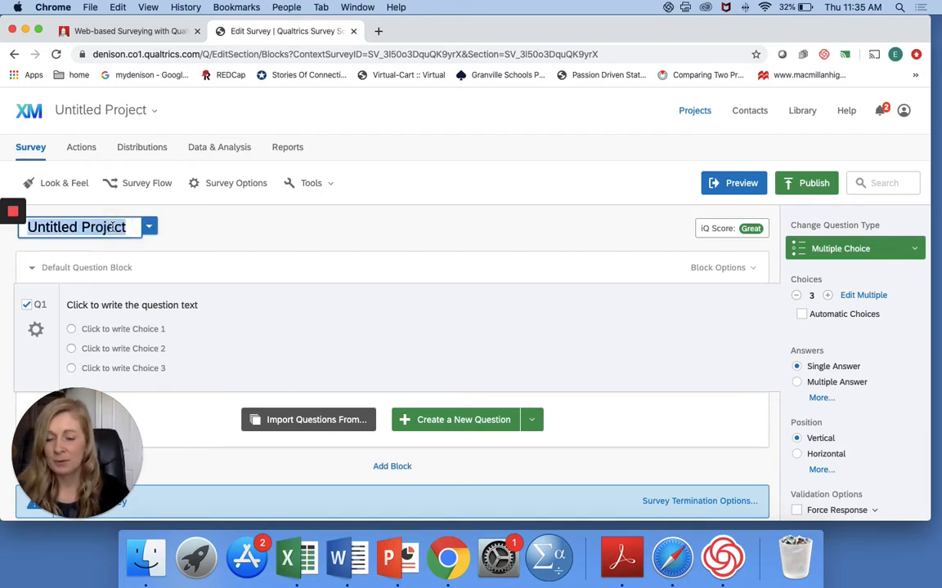
{"action": "type", "text": "My Pr"}
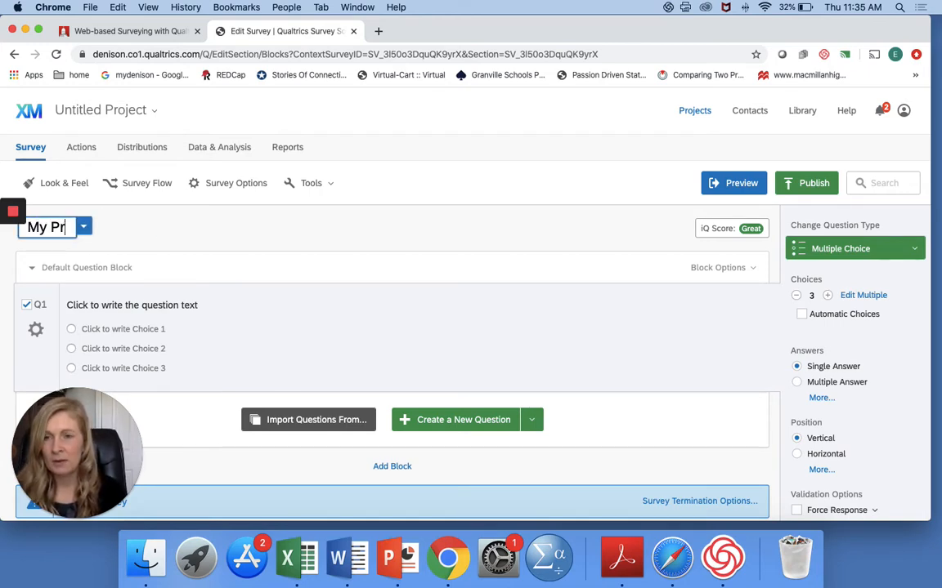
{"action": "type", "text": "actice "}
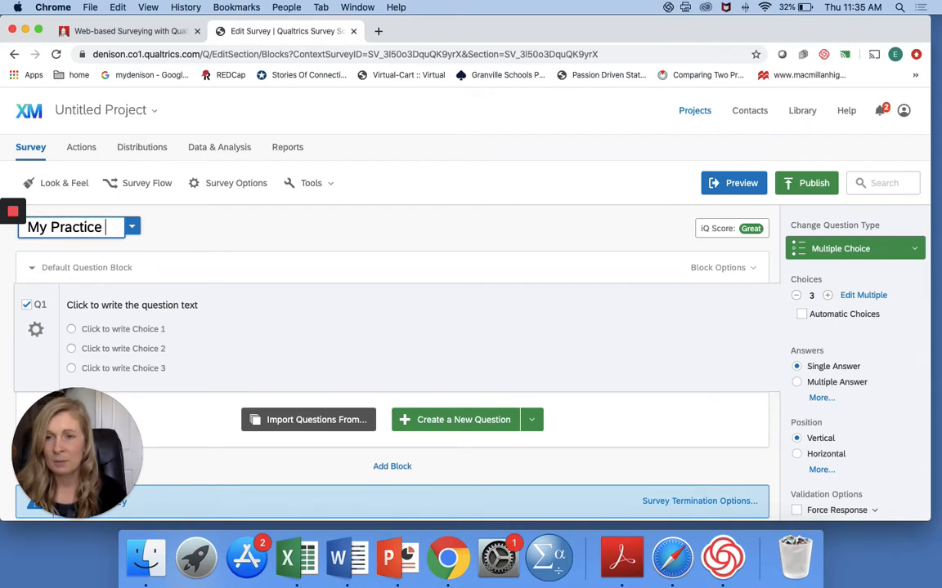
{"action": "type", "text": "Project"}
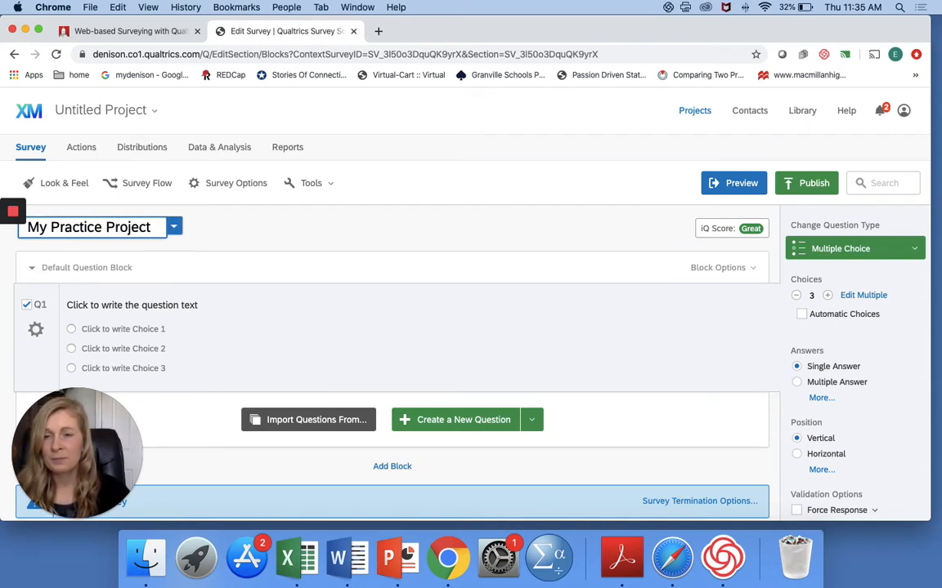
{"action": "left_click", "coordinate": [267, 237]}
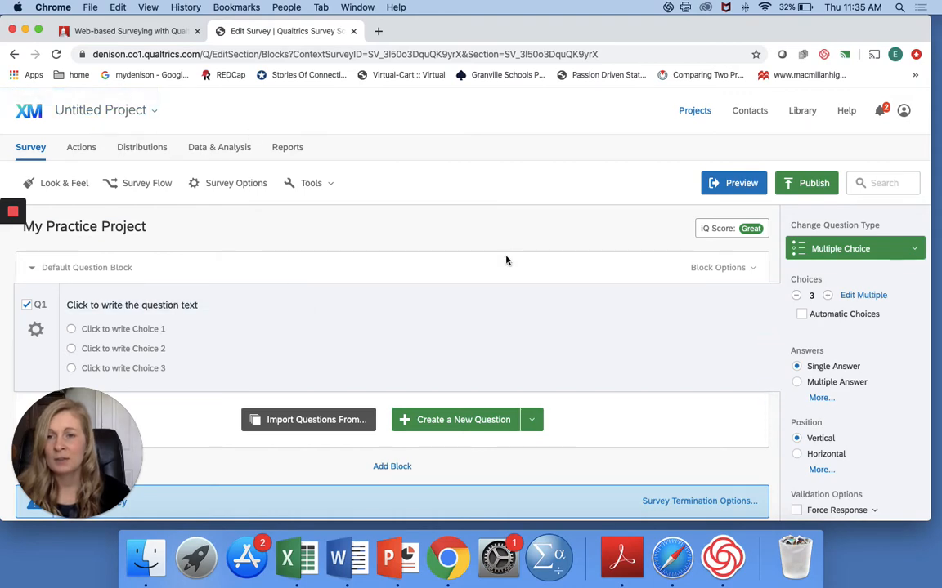
Step: Add a new question above Q1 in the default question block and make it a Descriptive Text item
{"action": "scroll", "coordinate": [516, 262], "scroll_direction": "down", "scroll_amount": 2}
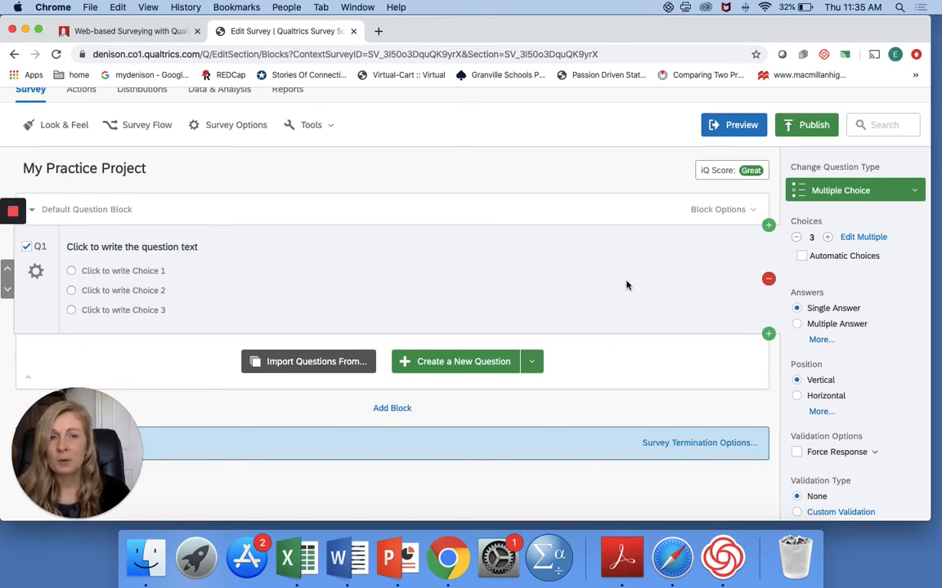
{"action": "left_click", "coordinate": [768, 226]}
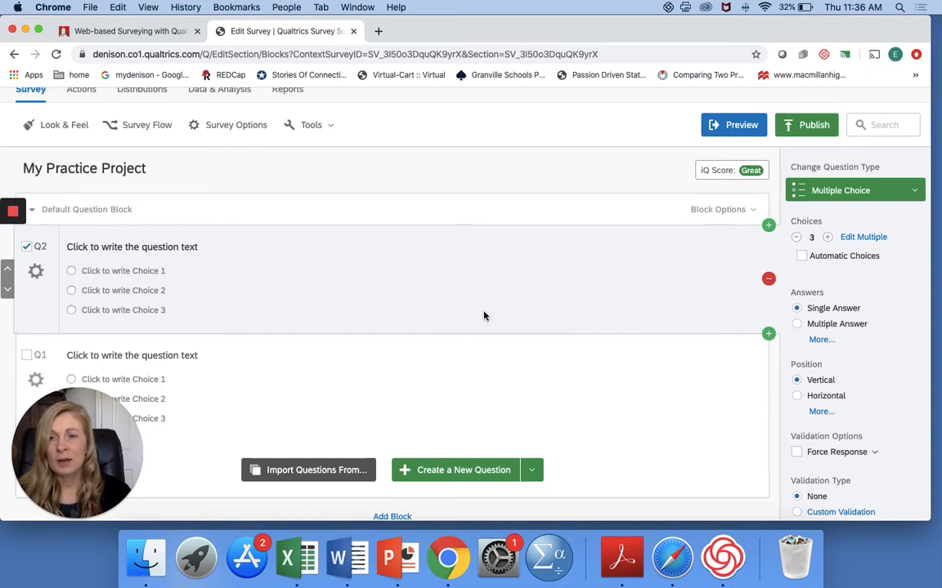
{"action": "left_click", "coordinate": [910, 200]}
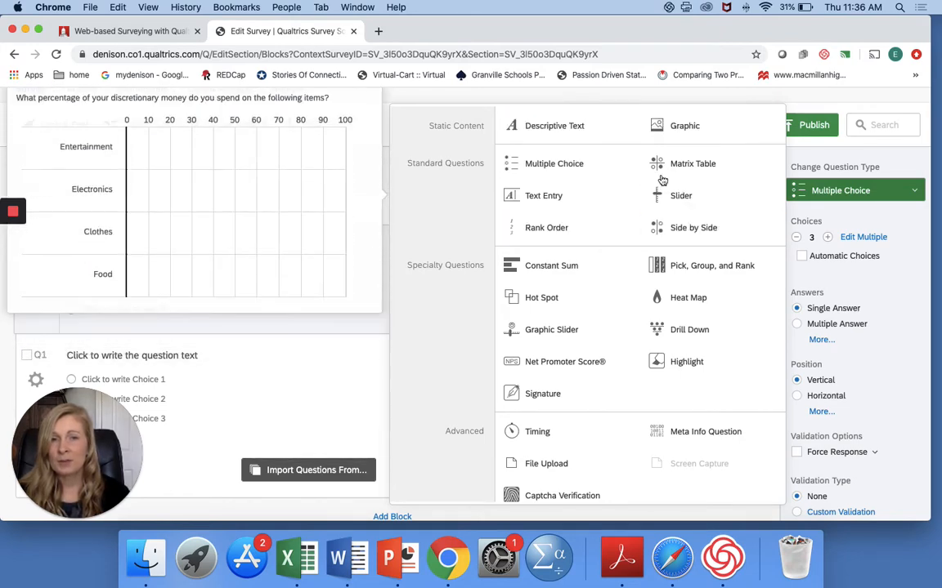
{"action": "left_click", "coordinate": [581, 134]}
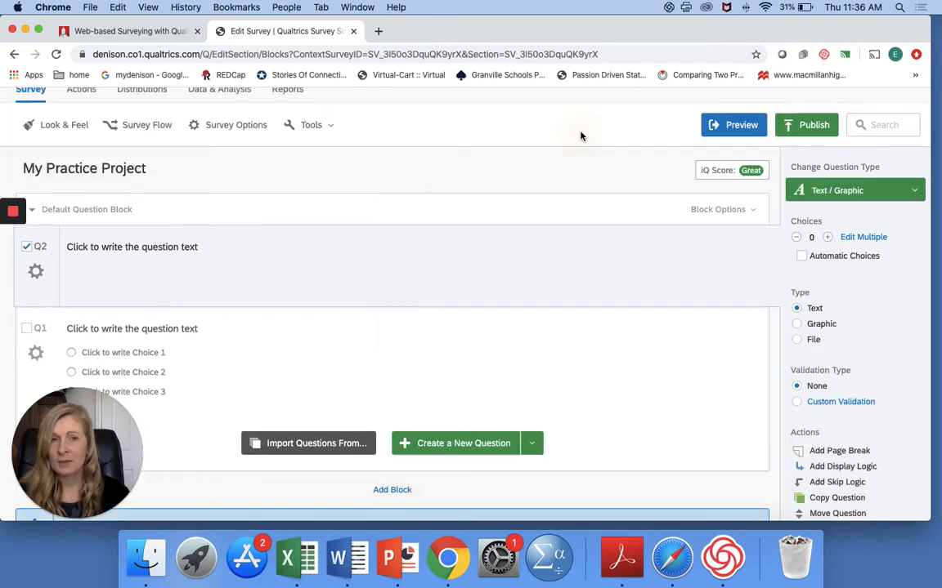
Step: Replace the placeholder text of the descriptive item Q2 with "This is my informed consent page."
{"action": "left_click", "coordinate": [190, 247]}
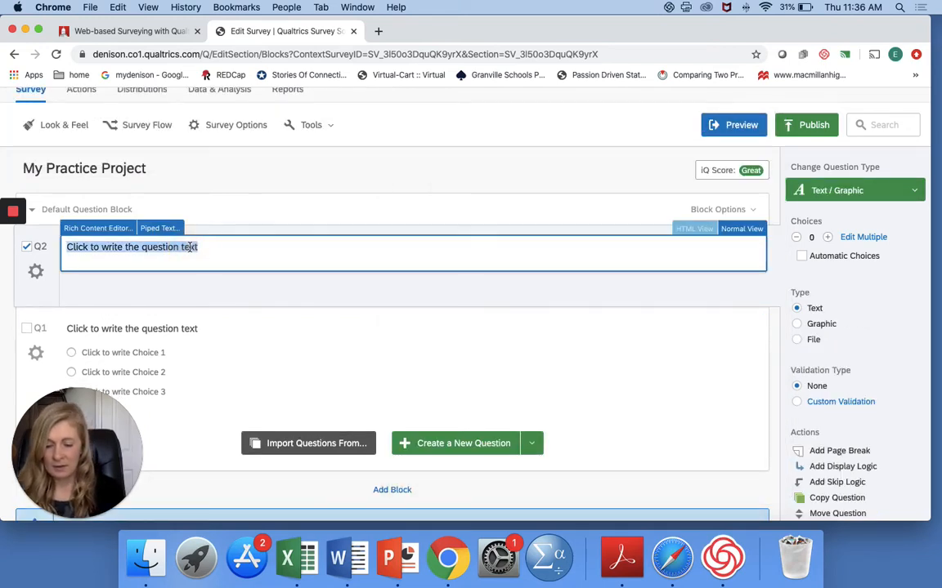
{"action": "type", "text": "This is my iform"}
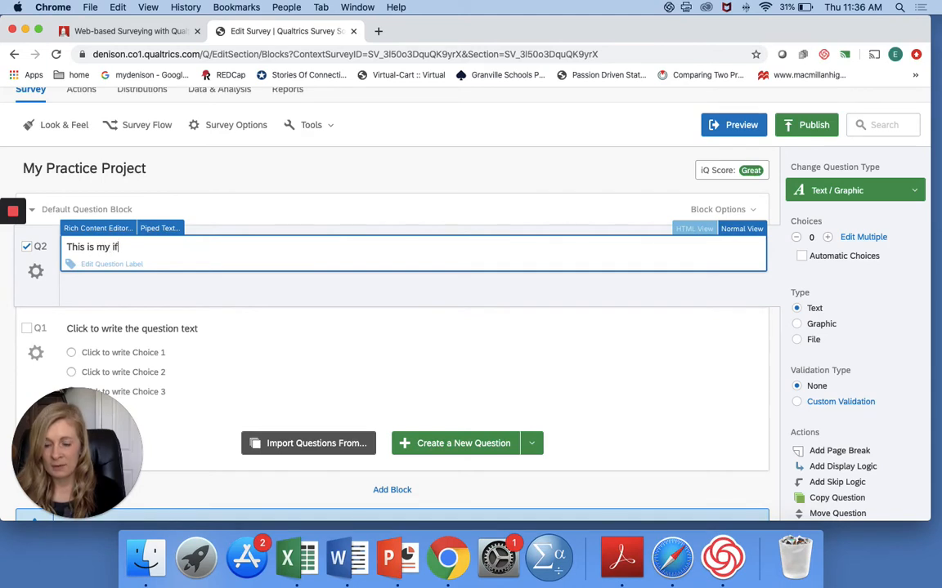
{"action": "key", "text": "BackSpace"}
{"action": "key", "text": "BackSpace"}
{"action": "type", "text": "for"}
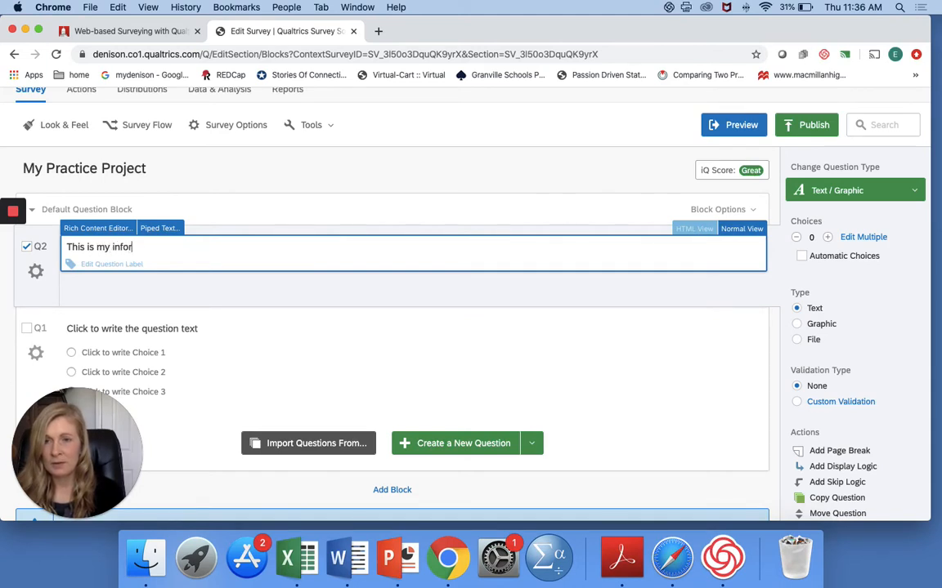
{"action": "type", "text": "med consent page."}
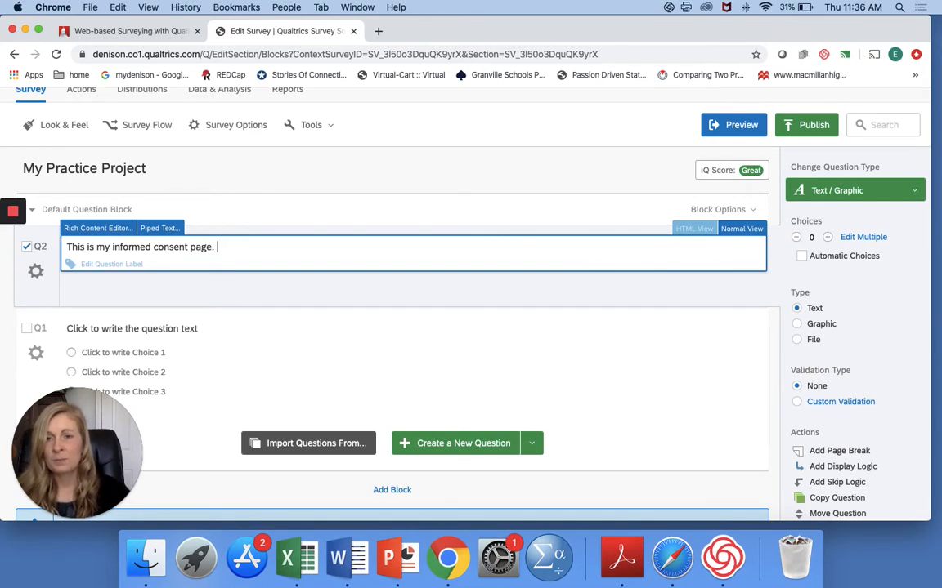
{"action": "left_click", "coordinate": [245, 288]}
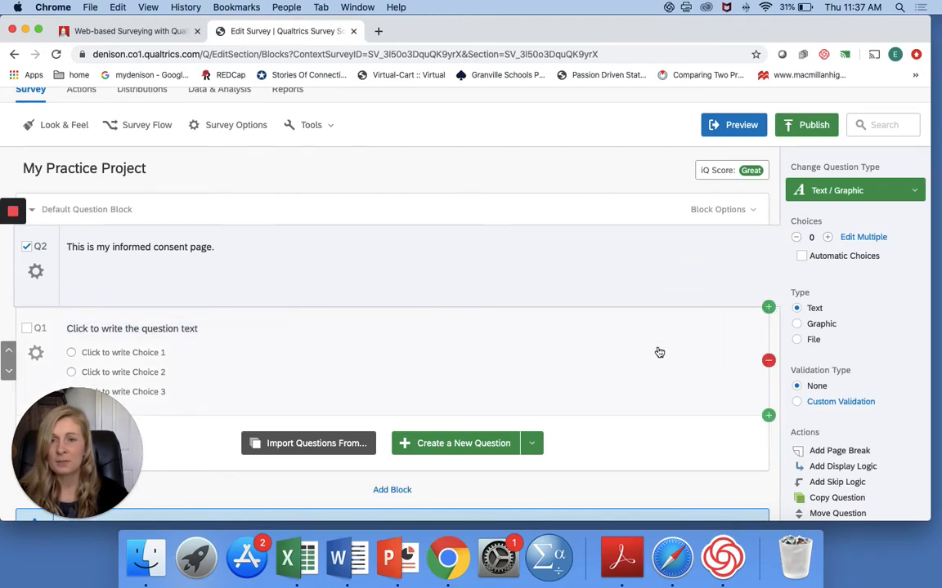
Step: Select question Q1 below the consent text and choose Multiple Choice as its question type
{"action": "left_click", "coordinate": [660, 352]}
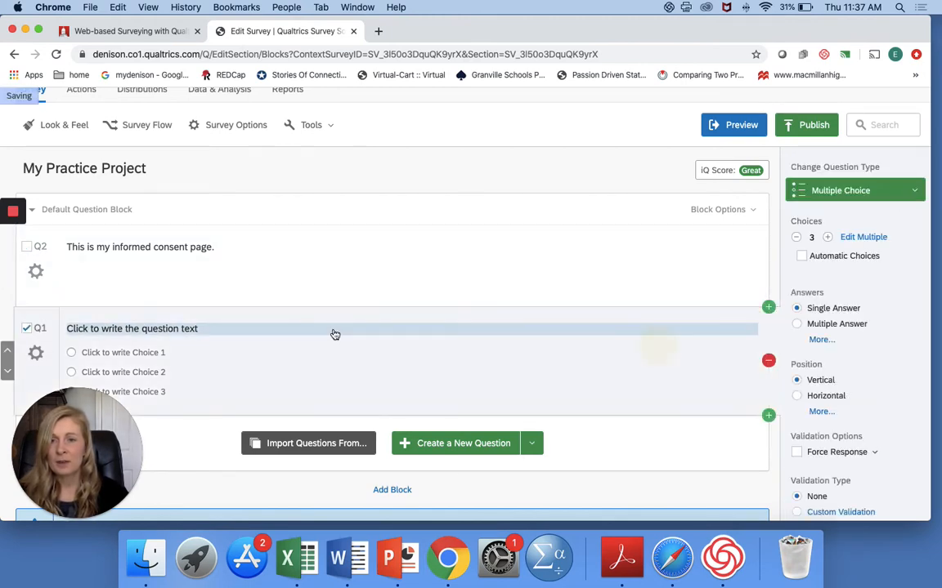
{"action": "left_click", "coordinate": [184, 331]}
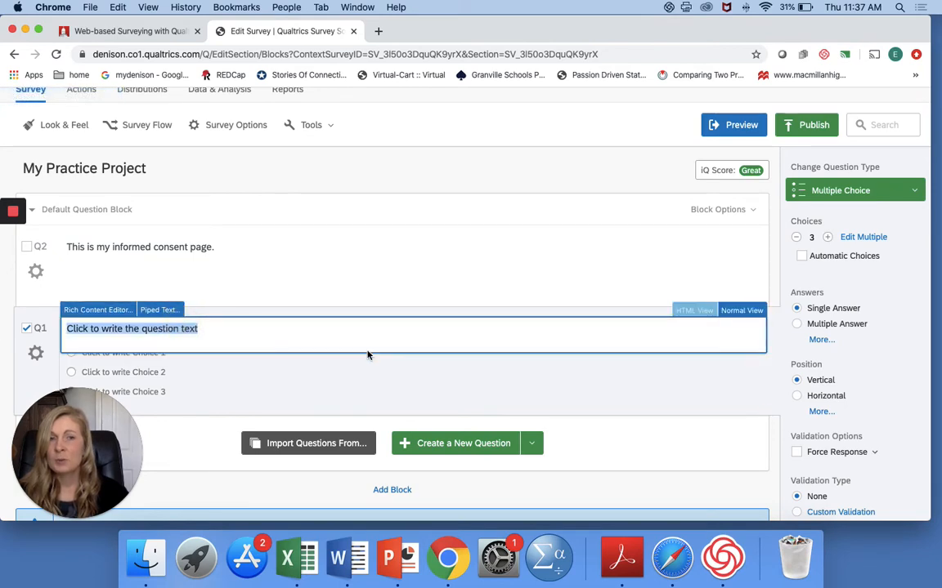
{"action": "left_click", "coordinate": [905, 193]}
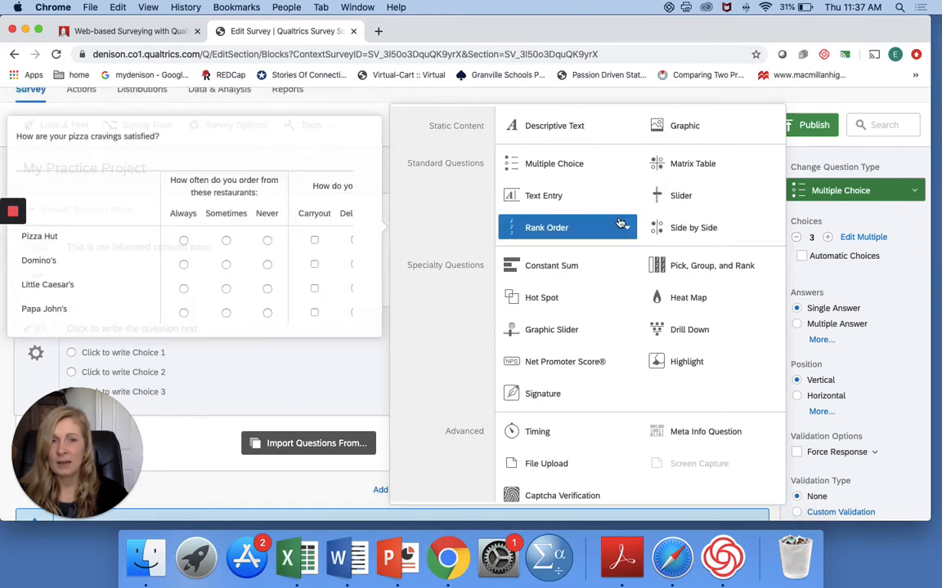
{"action": "left_click", "coordinate": [585, 167]}
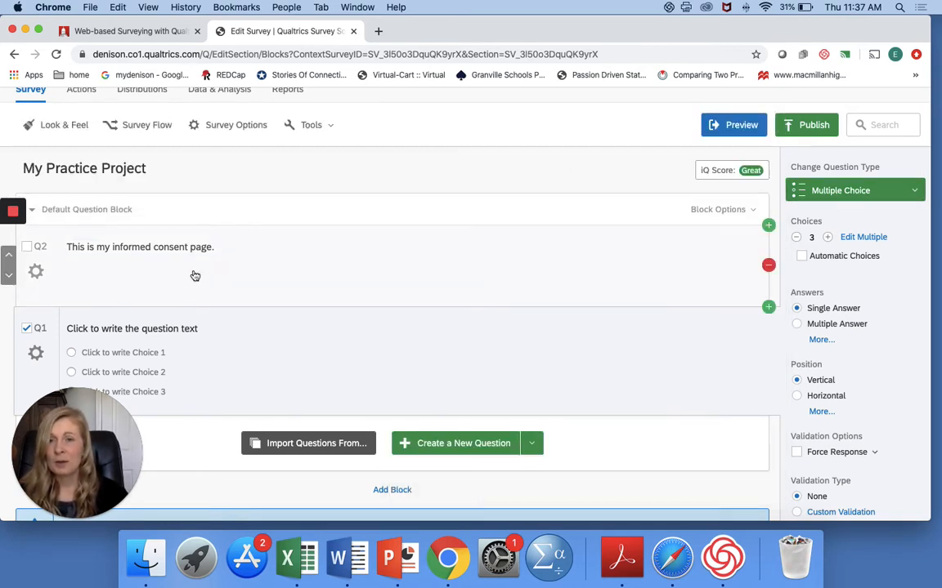
Step: Replace the placeholder text of question Q1 with "I agree to participate."
{"action": "left_click", "coordinate": [183, 328]}
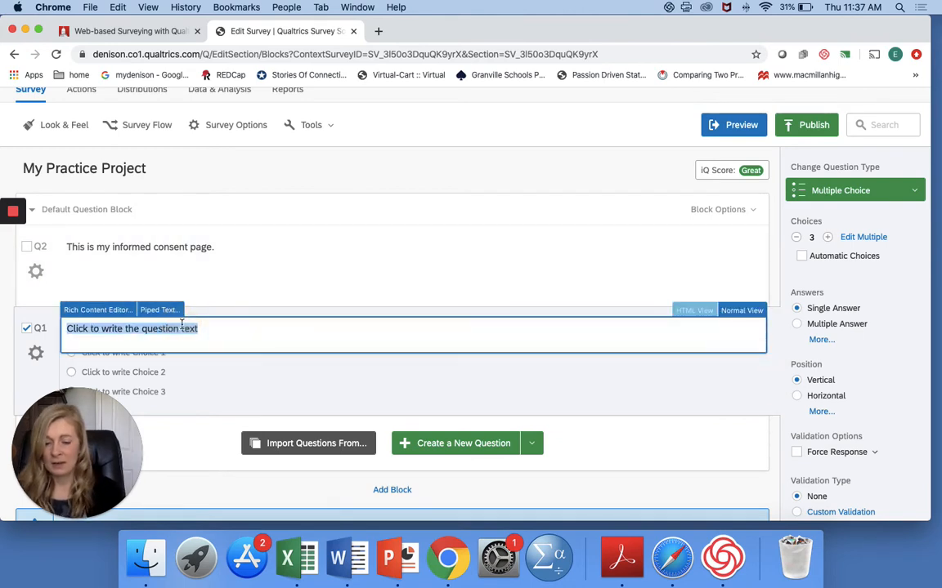
{"action": "type", "text": "I"}
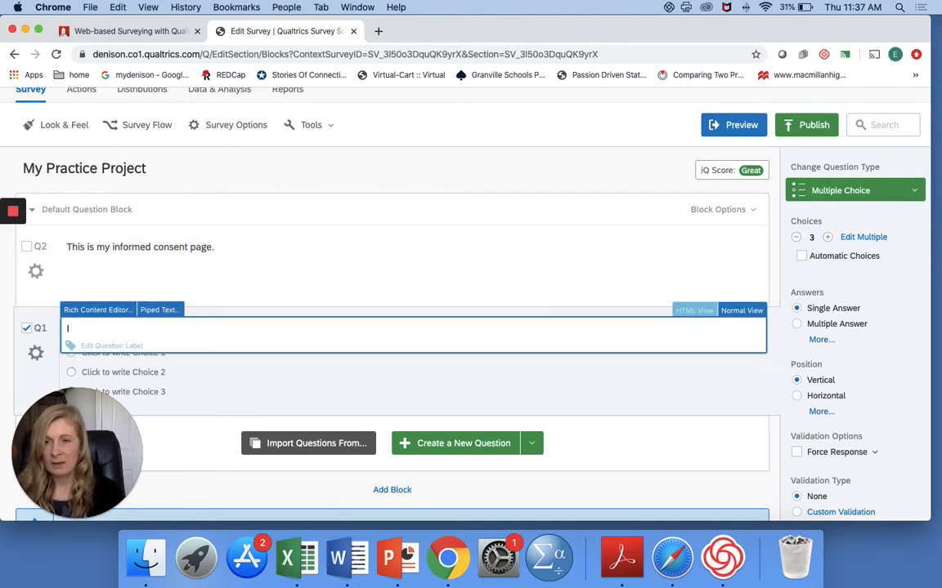
{"action": "type", "text": " agree"}
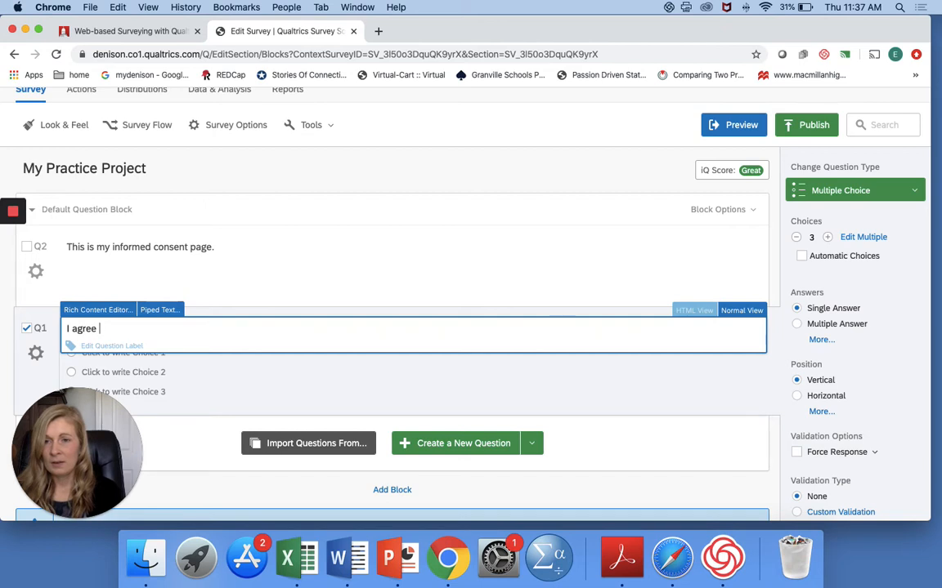
{"action": "type", "text": " to participa"}
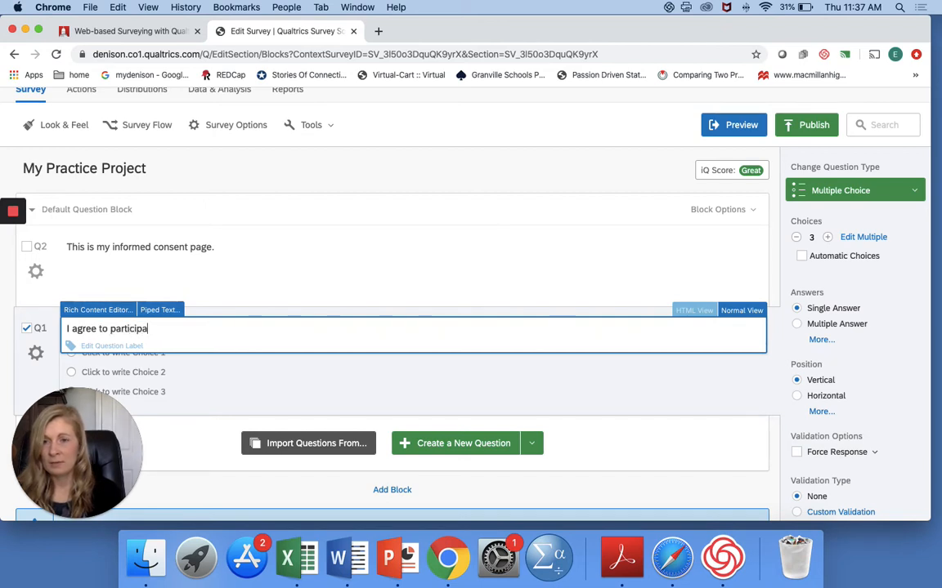
{"action": "type", "text": "te."}
{"action": "left_click", "coordinate": [208, 376]}
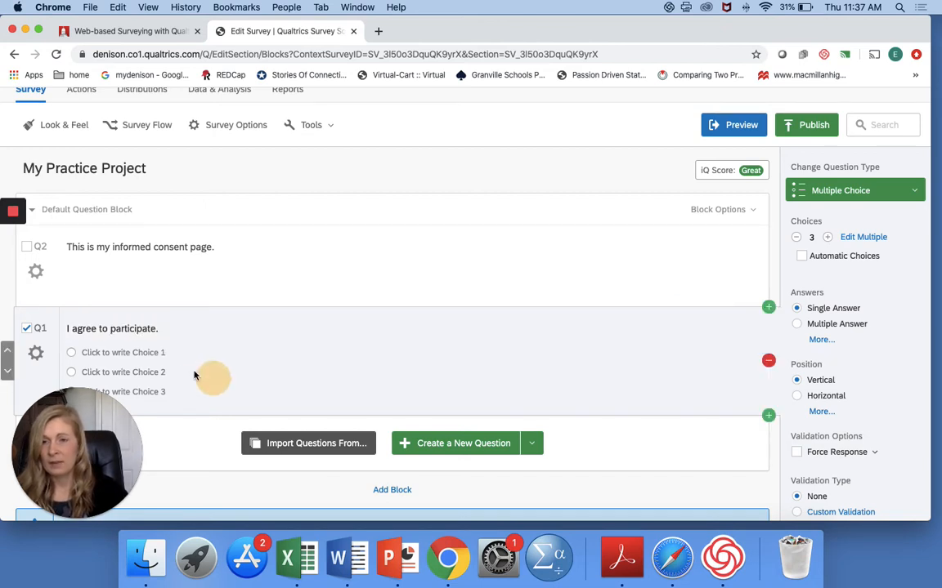
Step: Set the first two answer choices of Q1 to "yes" and "no"
{"action": "left_click", "coordinate": [148, 353]}
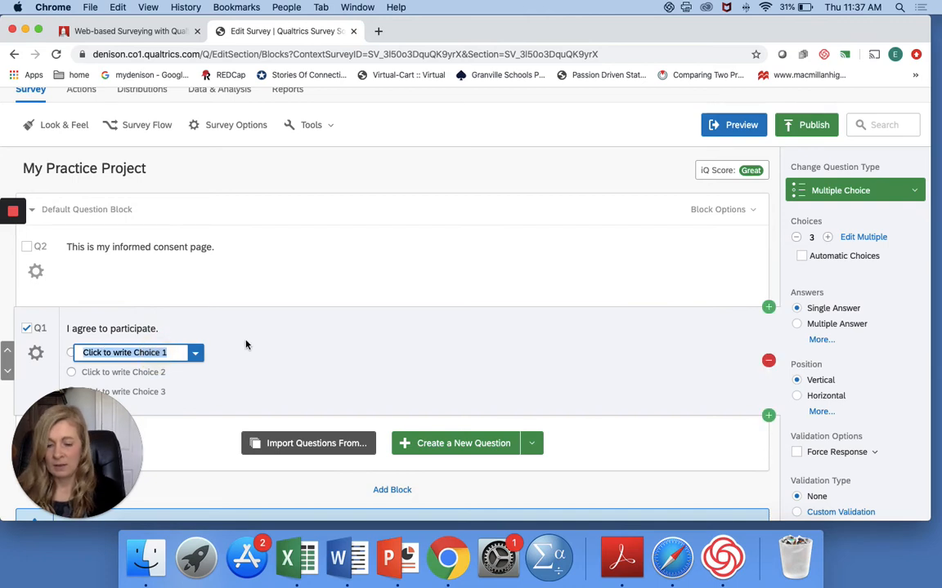
{"action": "type", "text": "yes"}
{"action": "left_click", "coordinate": [161, 374]}
{"action": "type", "text": "Maybe"}
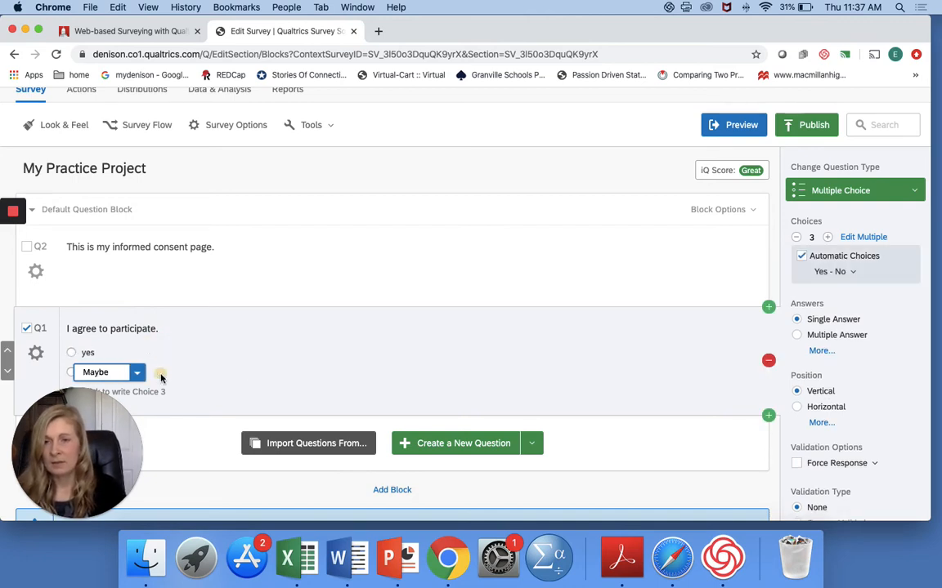
{"action": "type", "text": "no"}
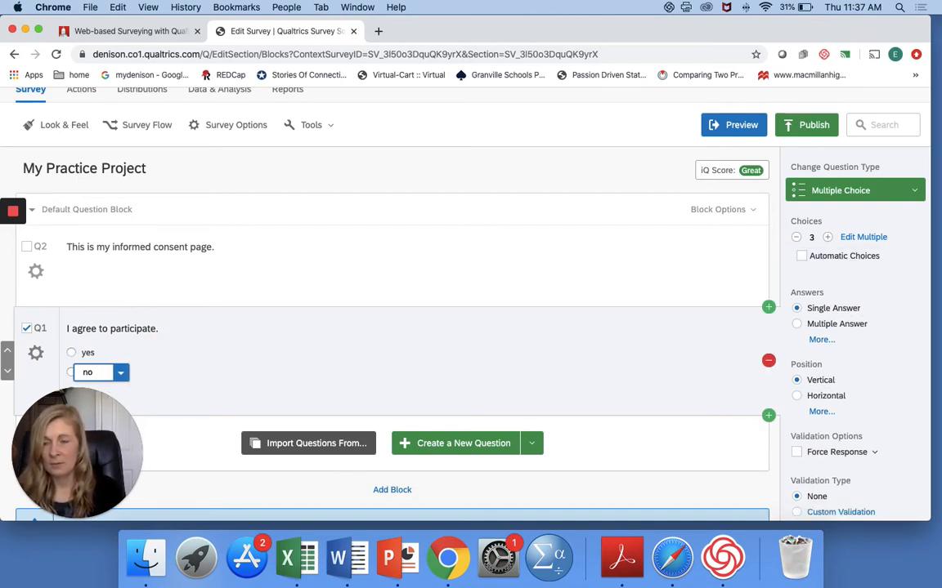
{"action": "left_click", "coordinate": [210, 376]}
Step: Remove the surplus third choice "No" from question Q1
{"action": "scroll", "coordinate": [235, 361], "scroll_direction": "down", "scroll_amount": 2}
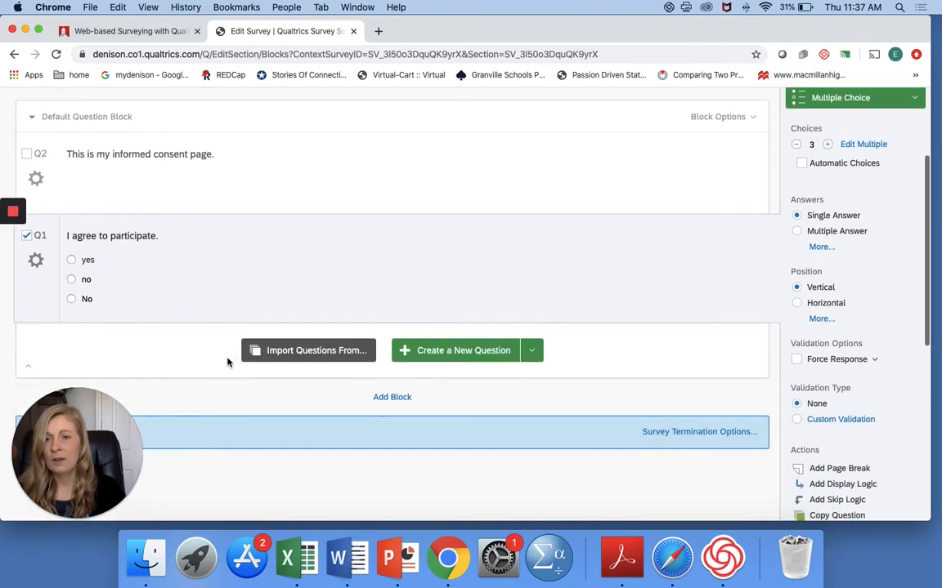
{"action": "scroll", "coordinate": [221, 351], "scroll_direction": "down", "scroll_amount": 1}
{"action": "left_click", "coordinate": [87, 222]}
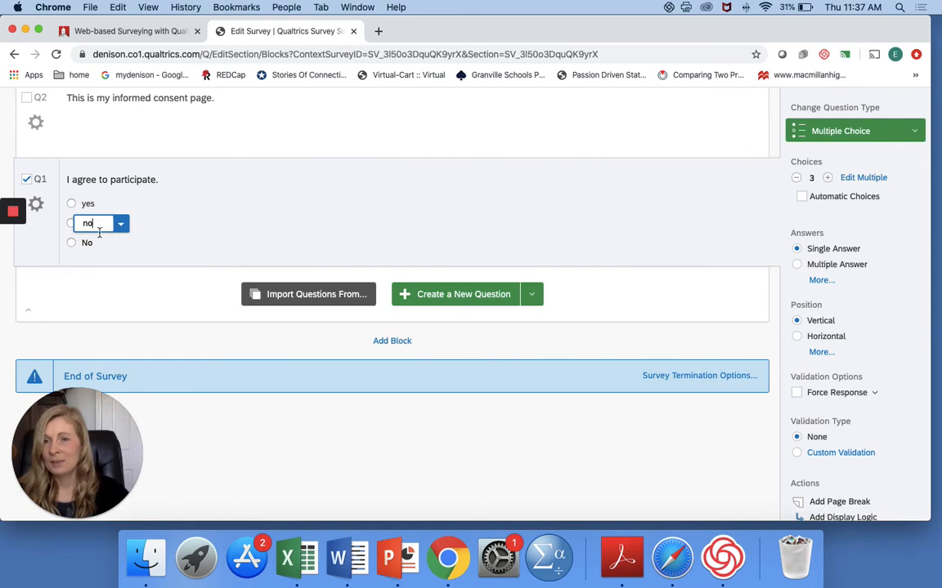
{"action": "left_click", "coordinate": [119, 245]}
{"action": "left_click", "coordinate": [121, 246]}
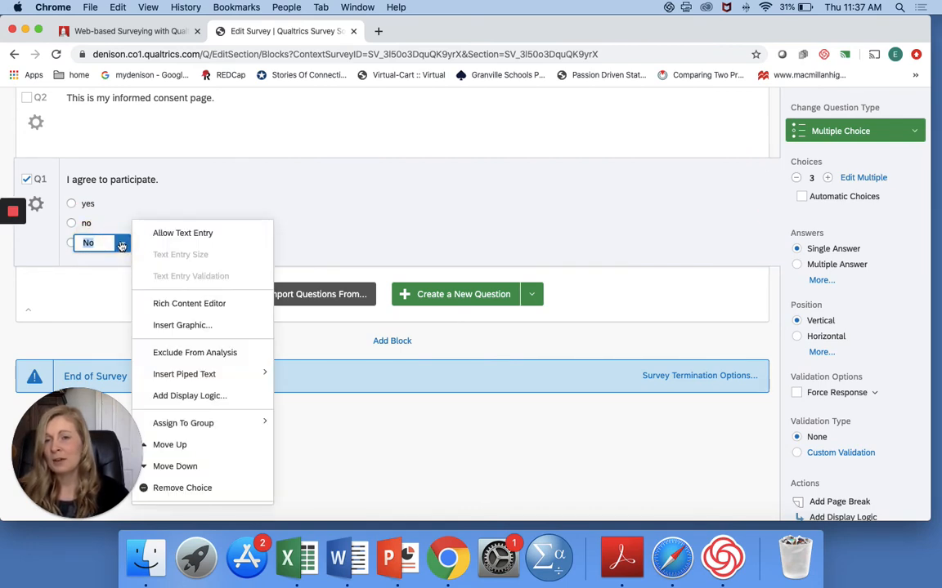
{"action": "left_click", "coordinate": [204, 488]}
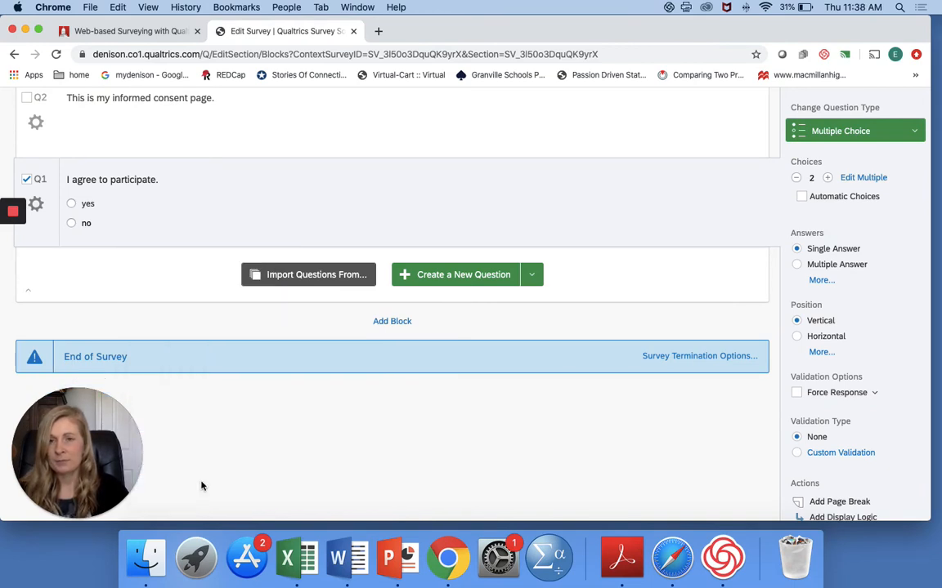
Step: Add an extra answer choice below "no" in Q1 and remove it again
{"action": "scroll", "coordinate": [206, 322], "scroll_direction": "up", "scroll_amount": 1}
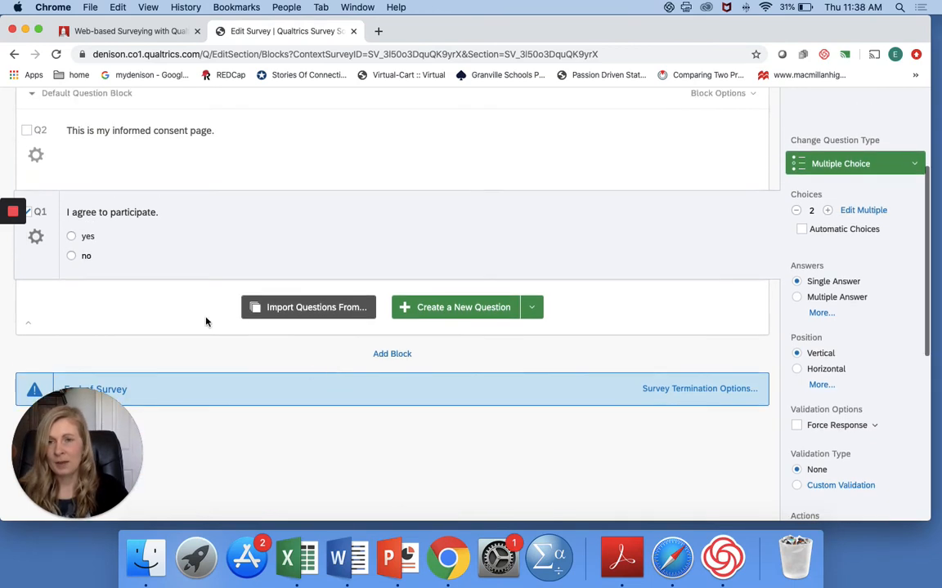
{"action": "left_click", "coordinate": [141, 248]}
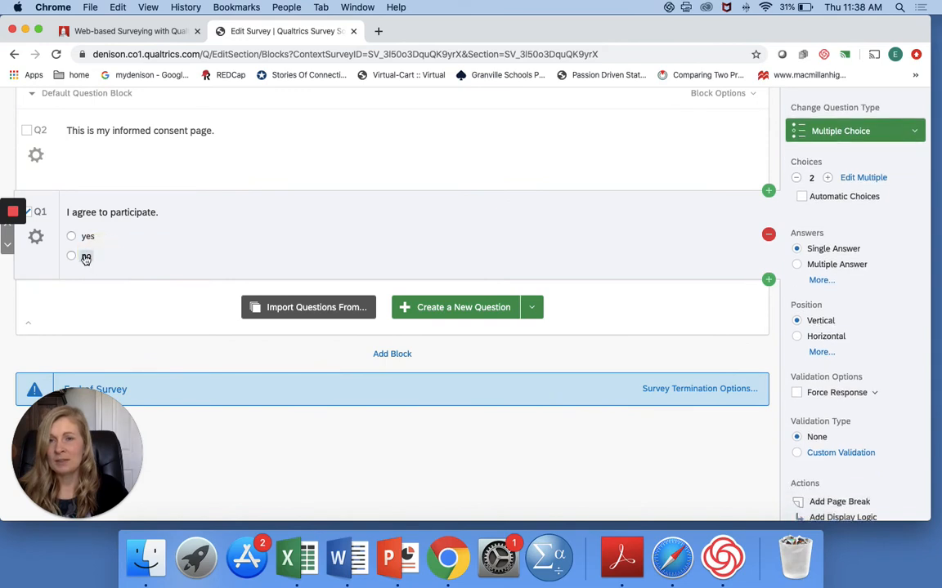
{"action": "left_click", "coordinate": [86, 256]}
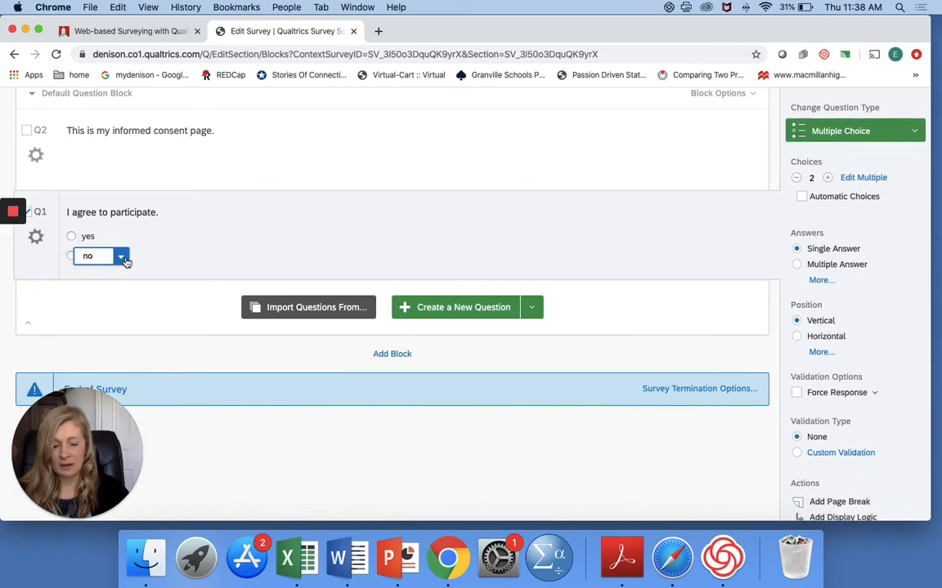
{"action": "key", "text": "Return"}
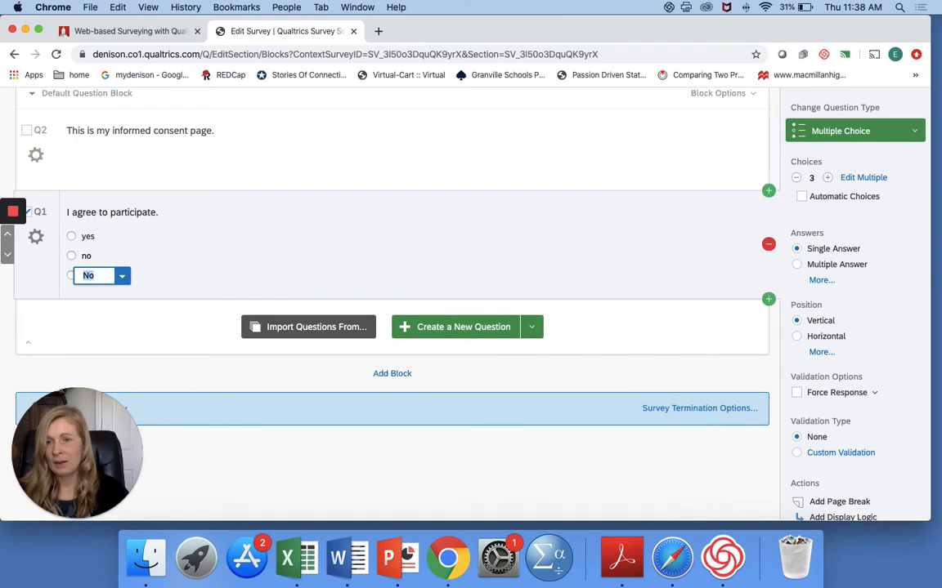
{"action": "left_click", "coordinate": [121, 276]}
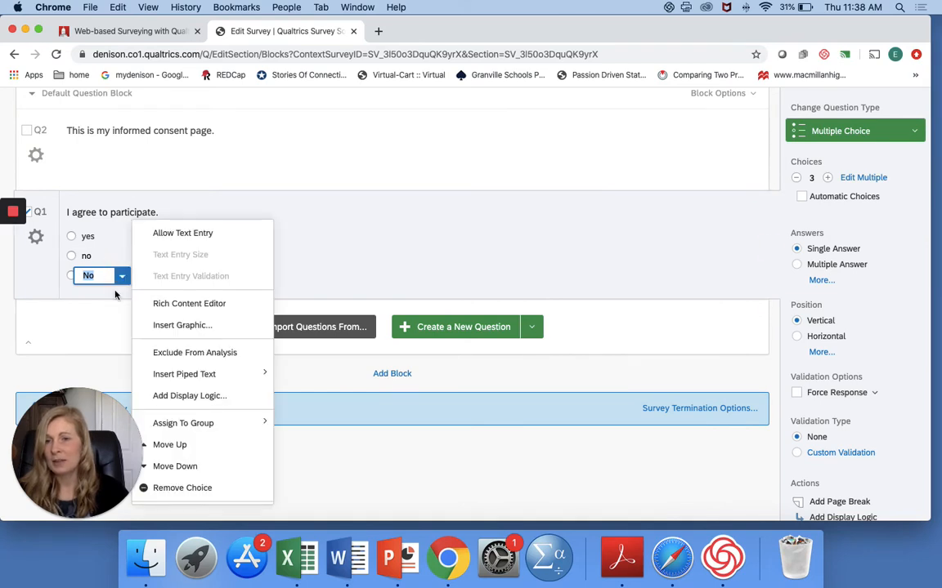
{"action": "left_click", "coordinate": [245, 488]}
Step: Leave the survey editor and return to the Projects list
{"action": "scroll", "coordinate": [689, 304], "scroll_direction": "up", "scroll_amount": 2}
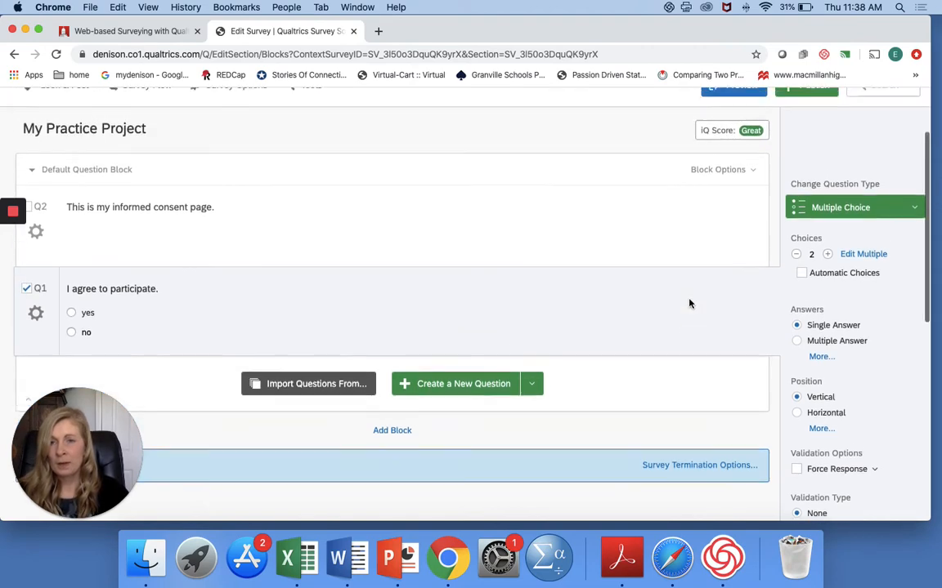
{"action": "scroll", "coordinate": [689, 304], "scroll_direction": "up", "scroll_amount": 1}
{"action": "scroll", "coordinate": [688, 300], "scroll_direction": "down", "scroll_amount": 1}
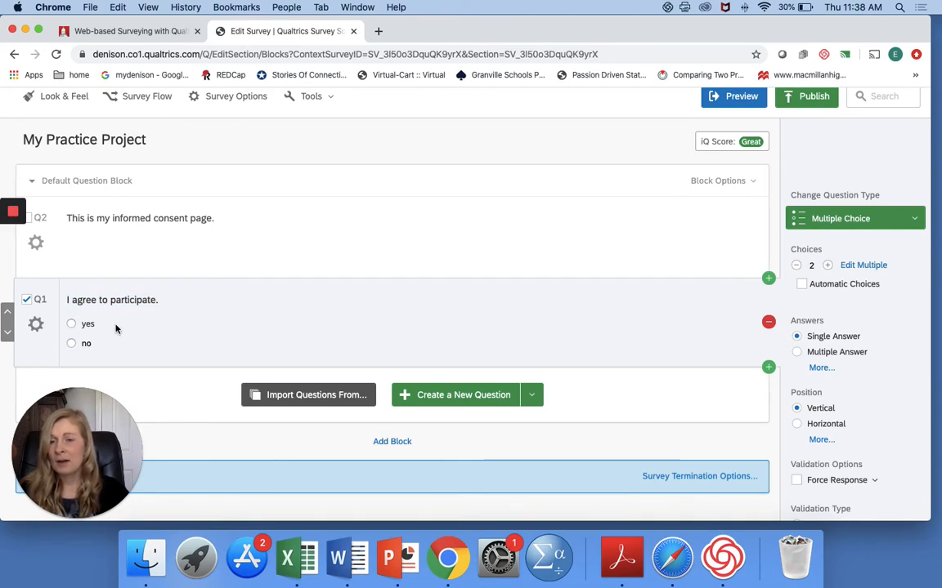
{"action": "scroll", "coordinate": [110, 328], "scroll_direction": "down", "scroll_amount": 3}
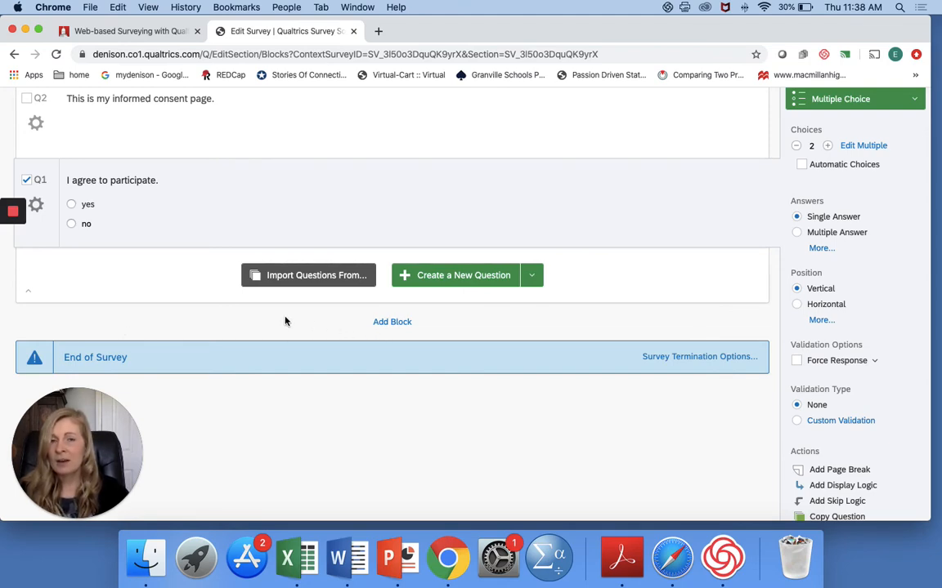
{"action": "scroll", "coordinate": [285, 321], "scroll_direction": "up", "scroll_amount": 5}
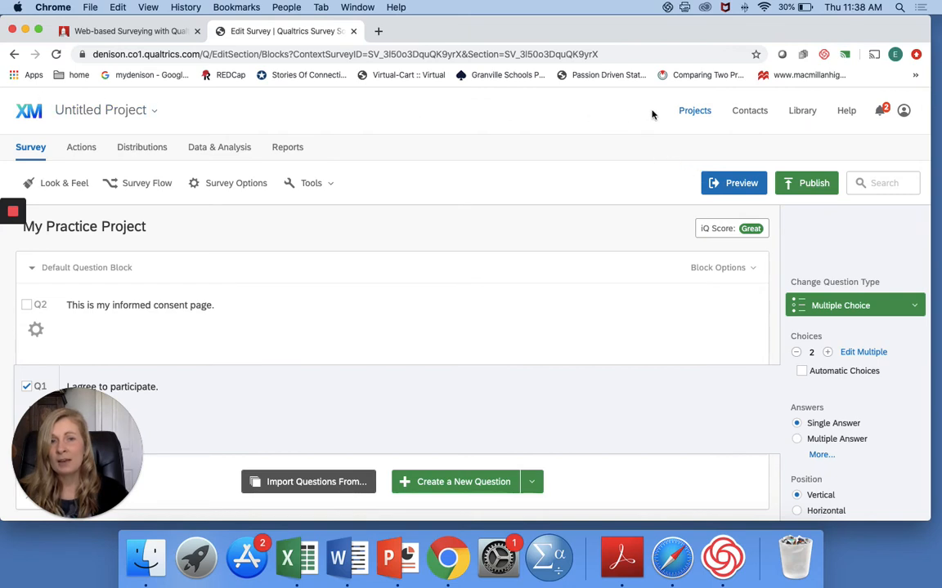
{"action": "left_click", "coordinate": [696, 112]}
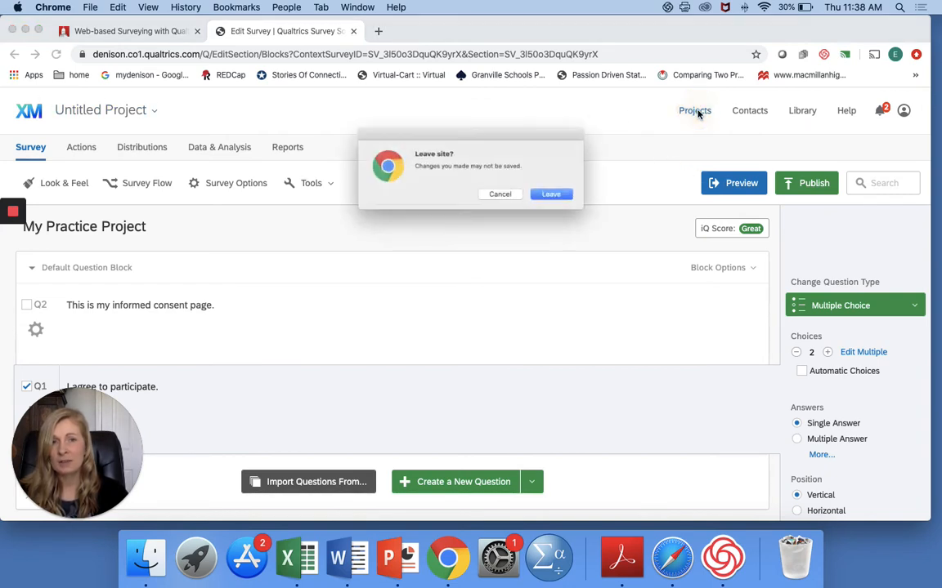
{"action": "left_click", "coordinate": [563, 195]}
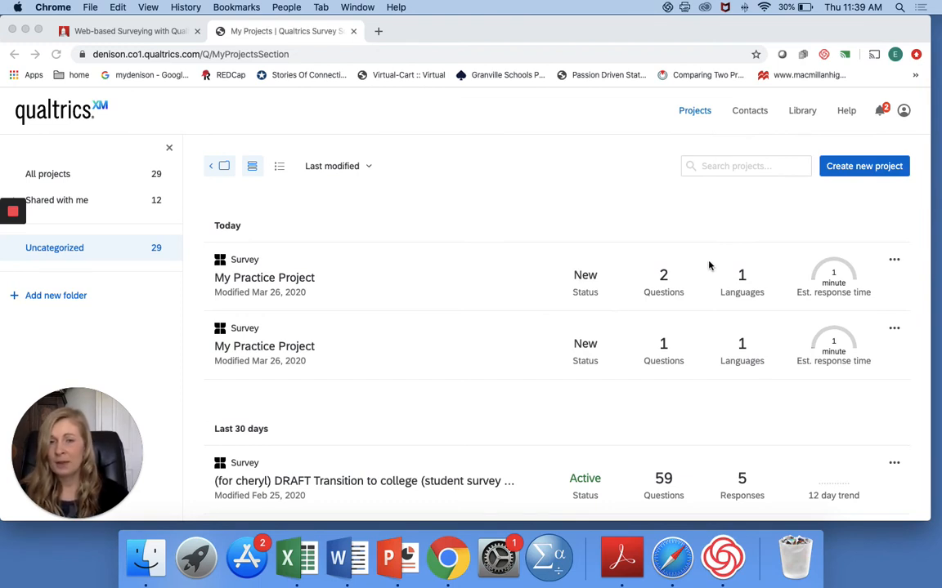
Step: Open the collaboration settings for the two-question "My Practice Project" survey
{"action": "left_click", "coordinate": [895, 263]}
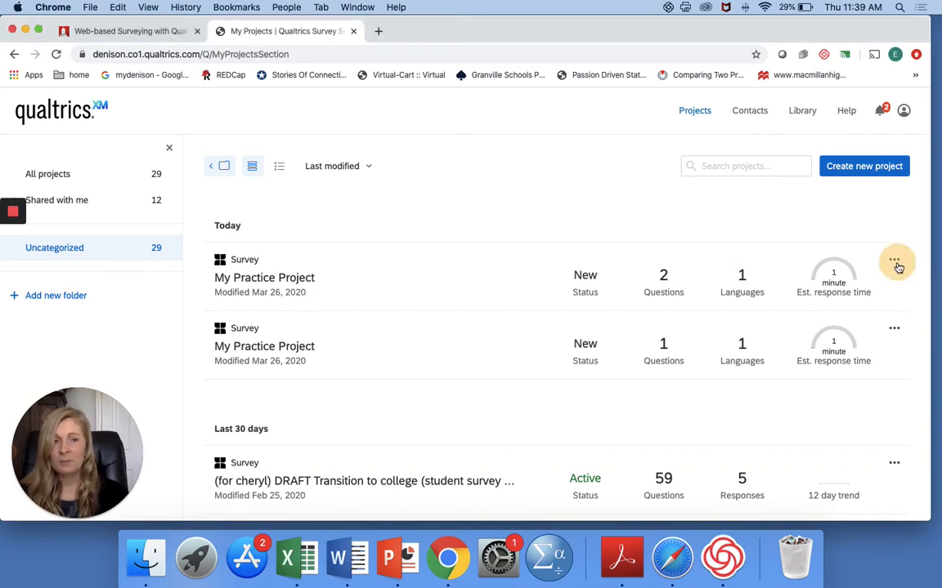
{"action": "left_click", "coordinate": [895, 263]}
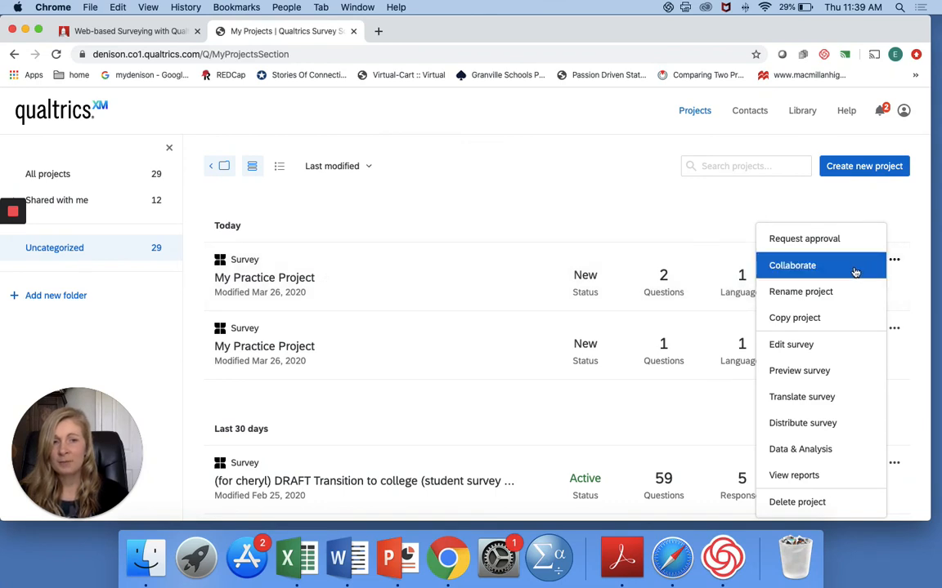
{"action": "left_click", "coordinate": [855, 271]}
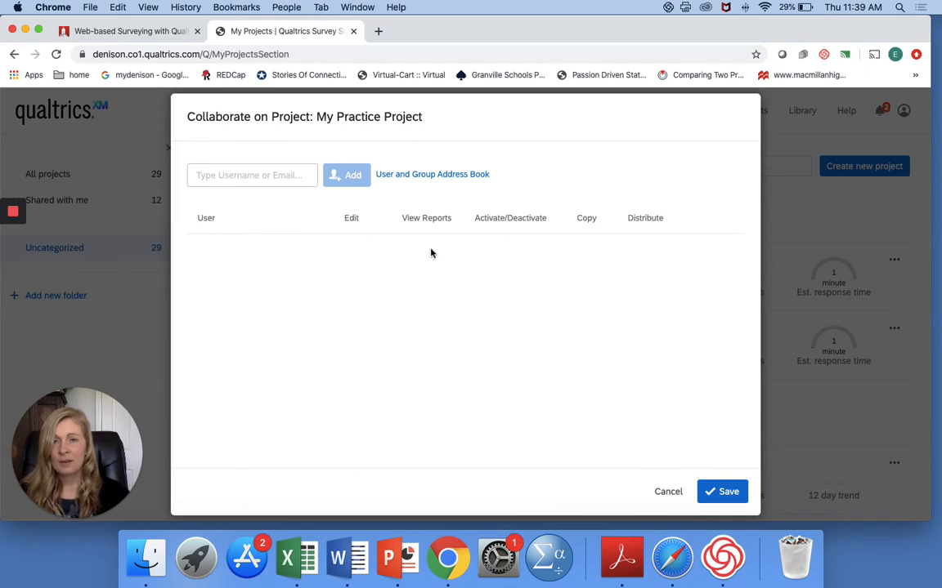
Step: Look up the collaborator by username and add the matching user to the project
{"action": "left_click", "coordinate": [276, 177]}
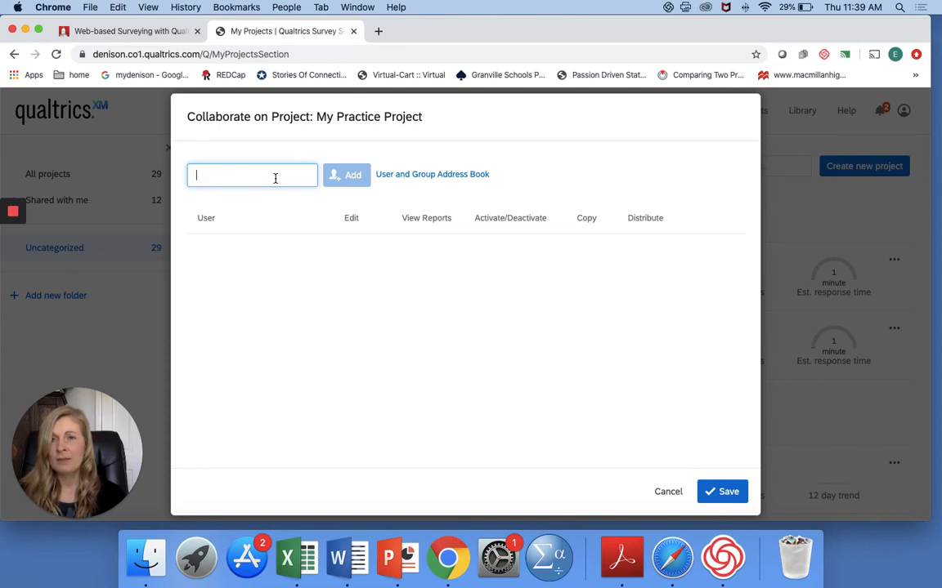
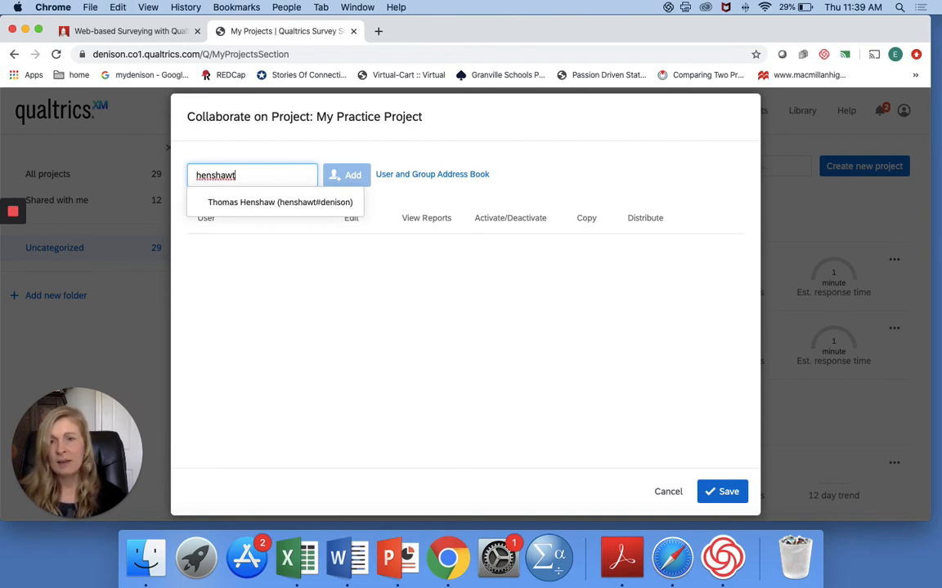
{"action": "left_click", "coordinate": [264, 202]}
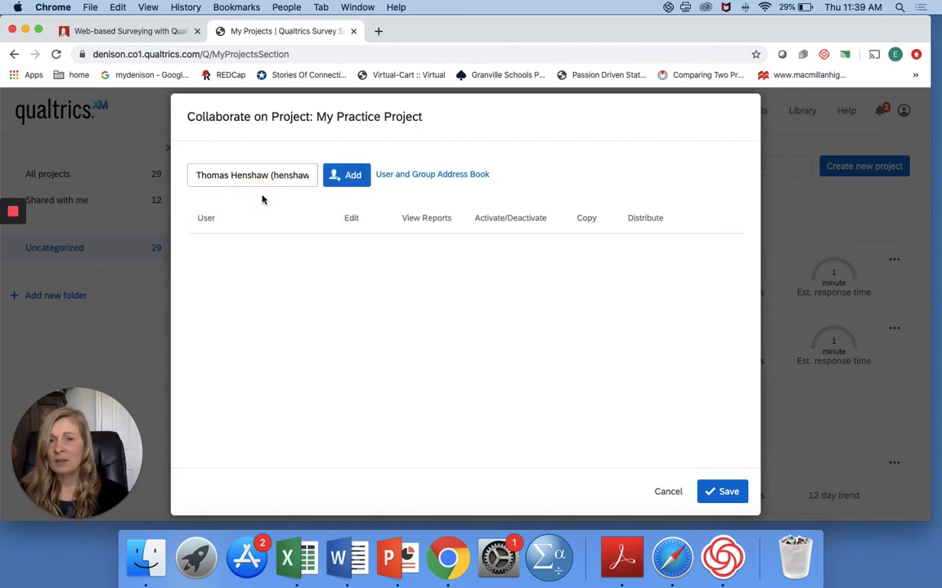
{"action": "left_click", "coordinate": [352, 178]}
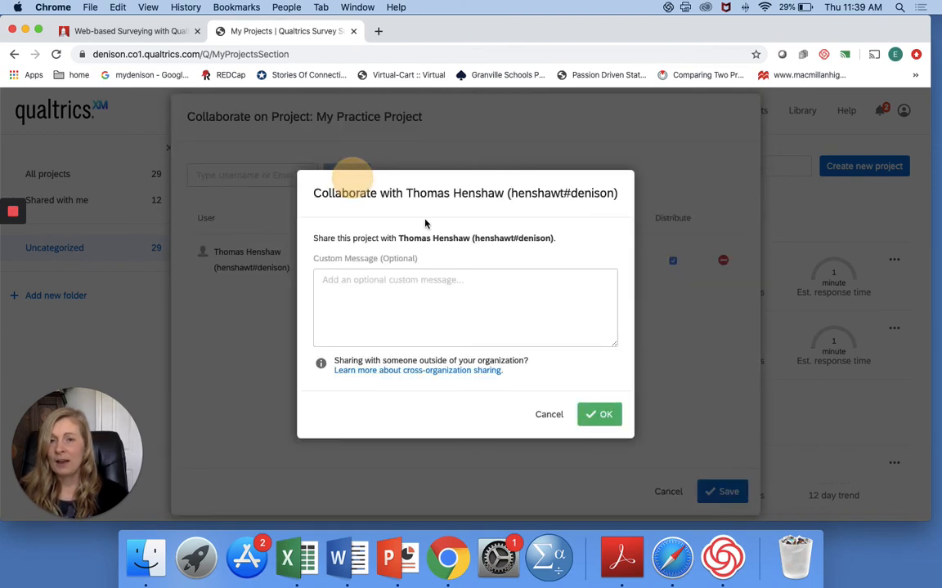
Step: Enter the custom message "This is just for practice. Thanks!" for the collaborator and confirm the invitation
{"action": "left_click", "coordinate": [511, 295]}
{"action": "type", "text": "T"}
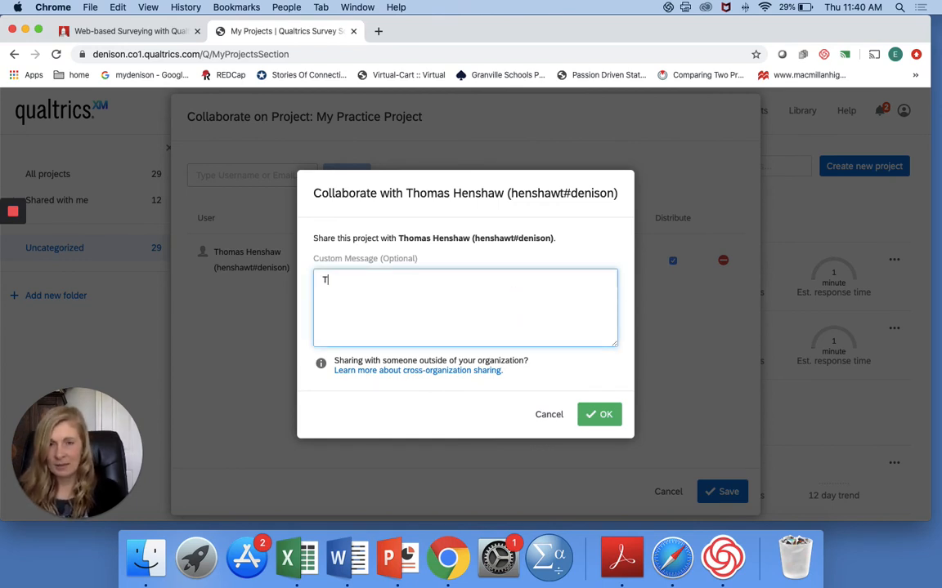
{"action": "type", "text": "his is just for"}
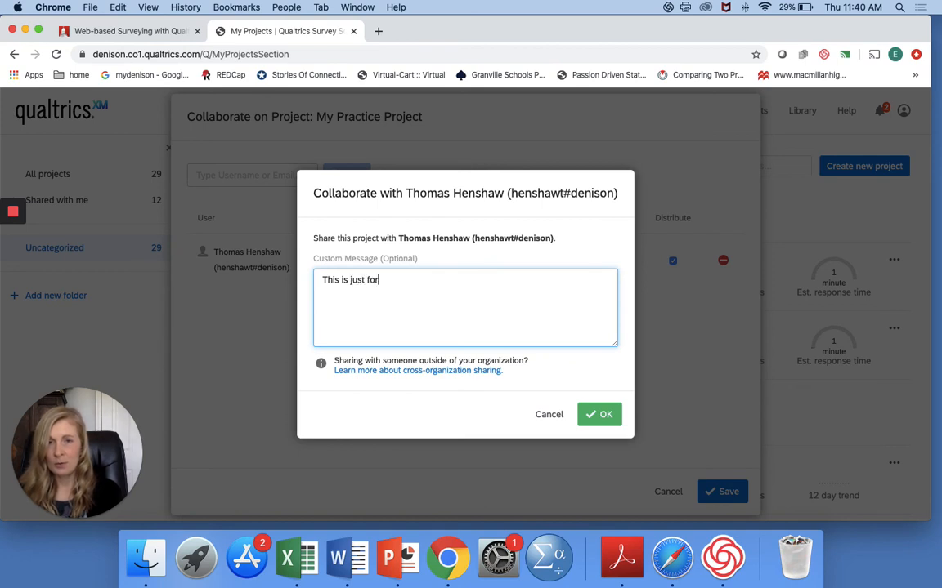
{"action": "type", "text": " practice. Thn"}
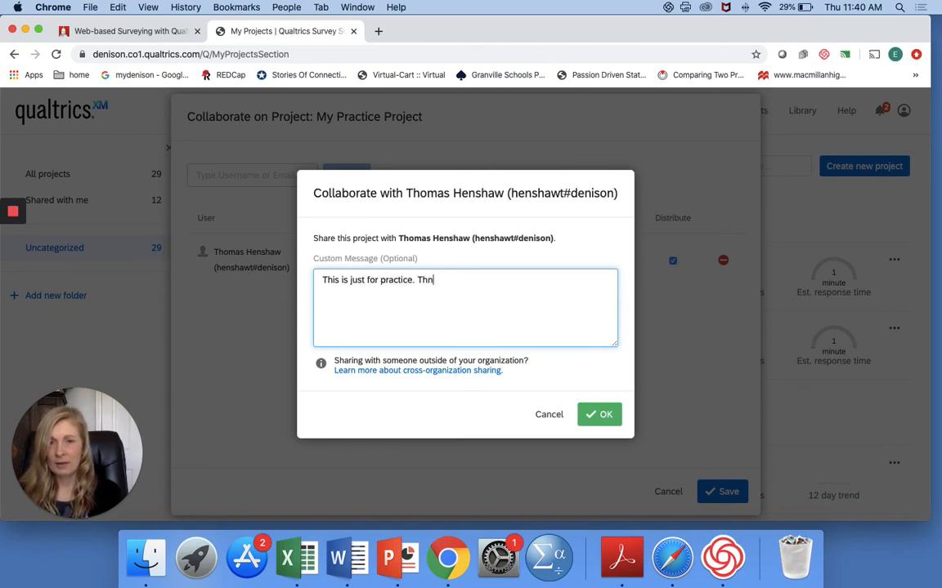
{"action": "key", "text": "BackSpace"}
{"action": "type", "text": "anks!"}
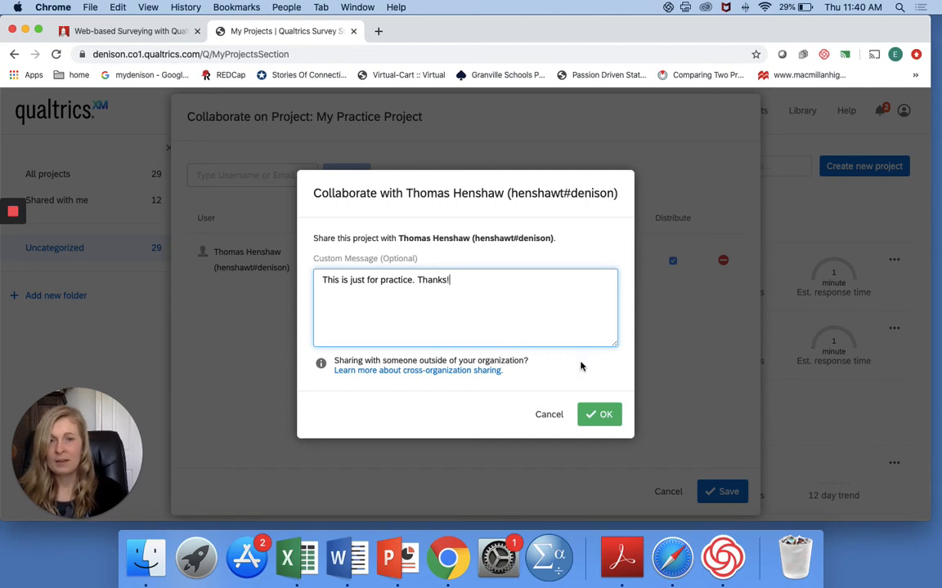
{"action": "left_click", "coordinate": [596, 413]}
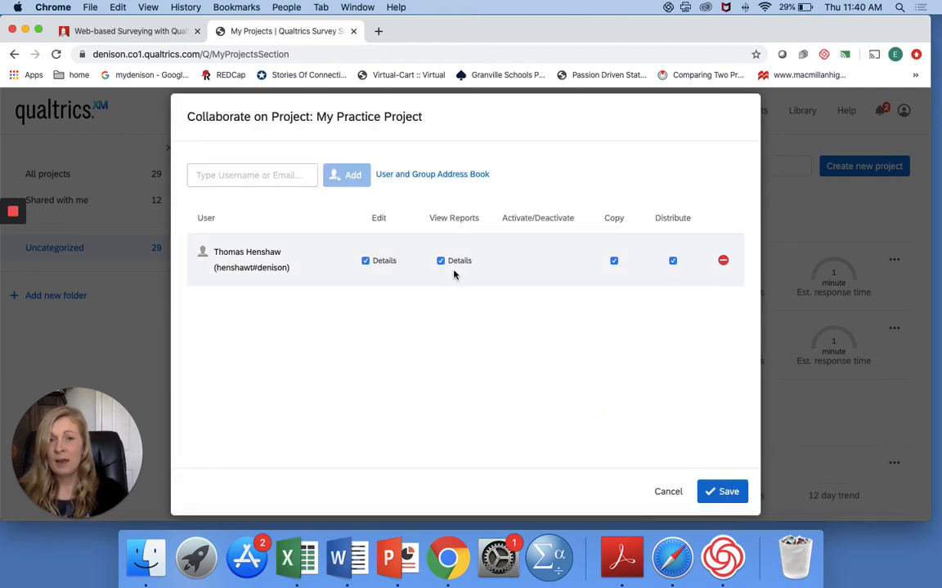